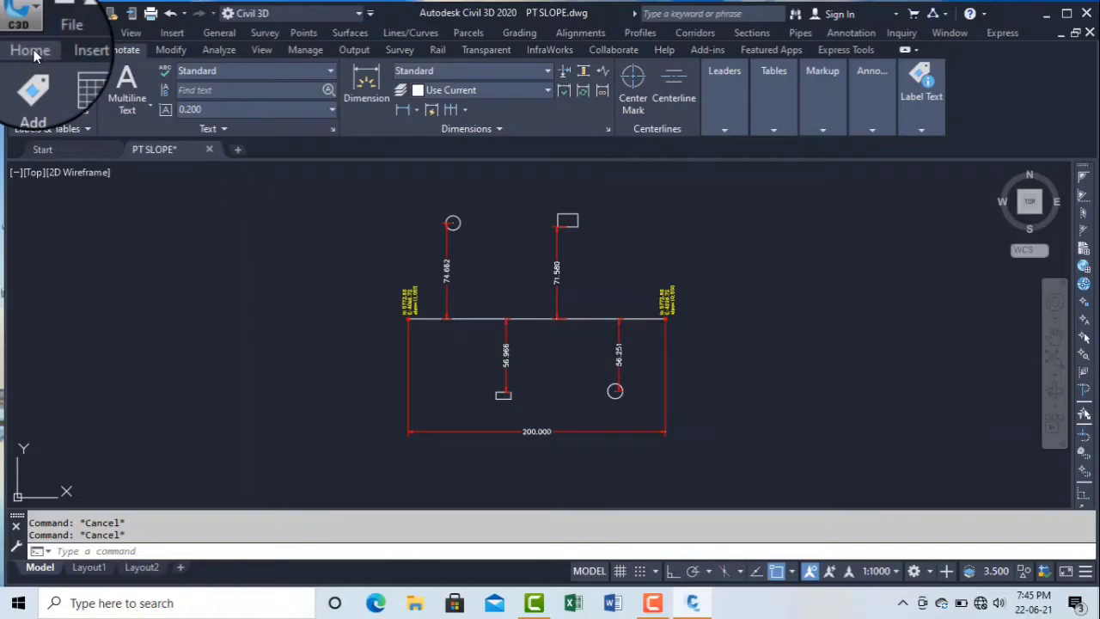
click(33, 52)
click(154, 74)
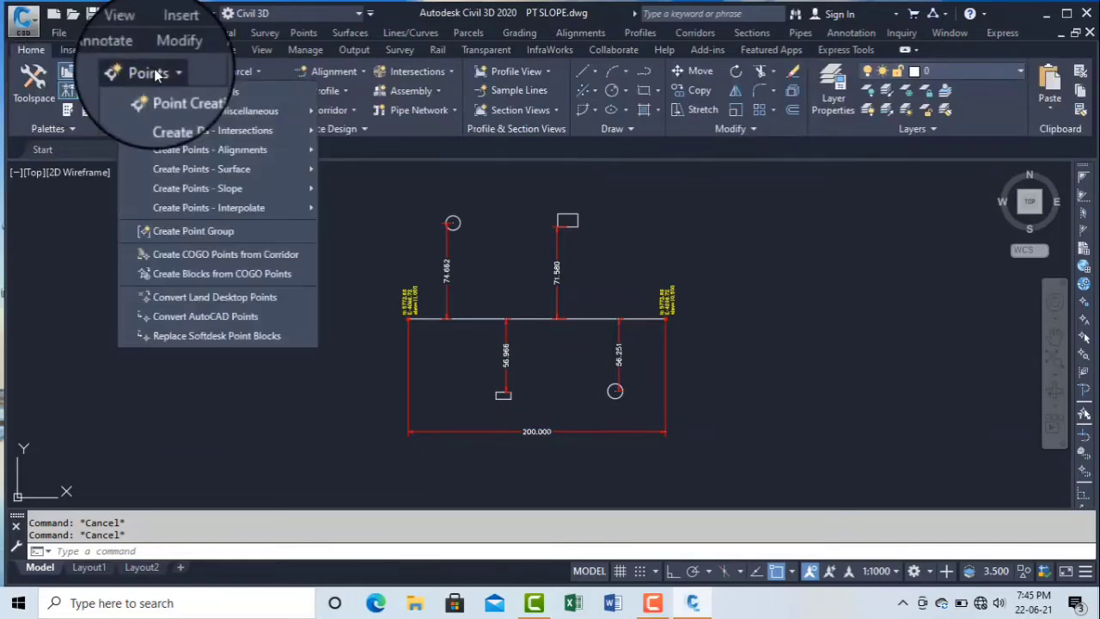
mouse_move(275, 188)
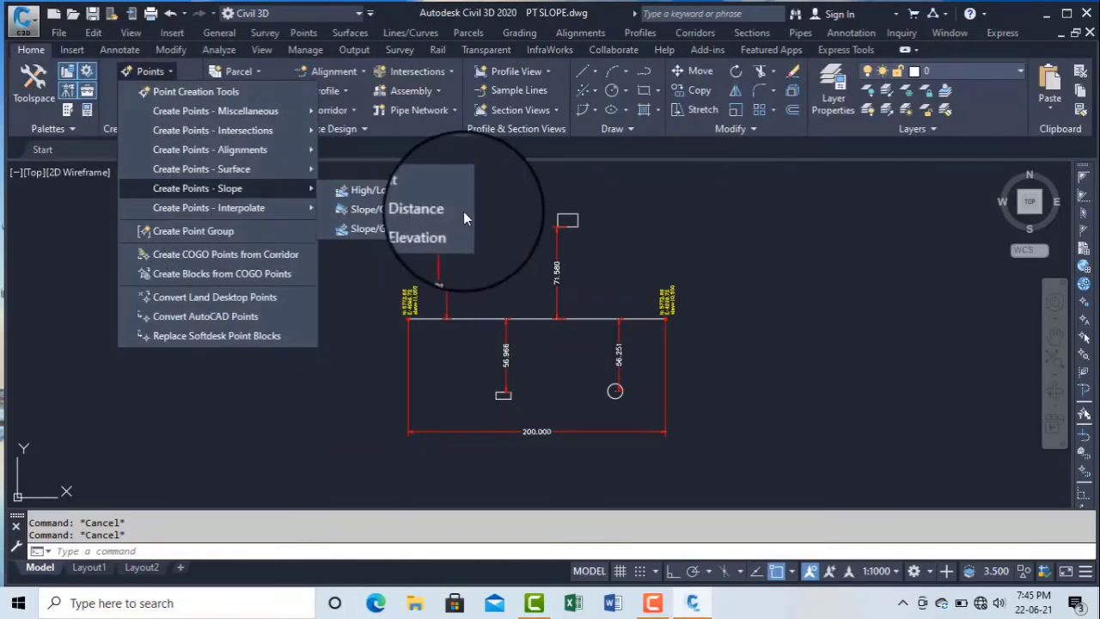
click(497, 209)
scroll(418, 251, up, 6)
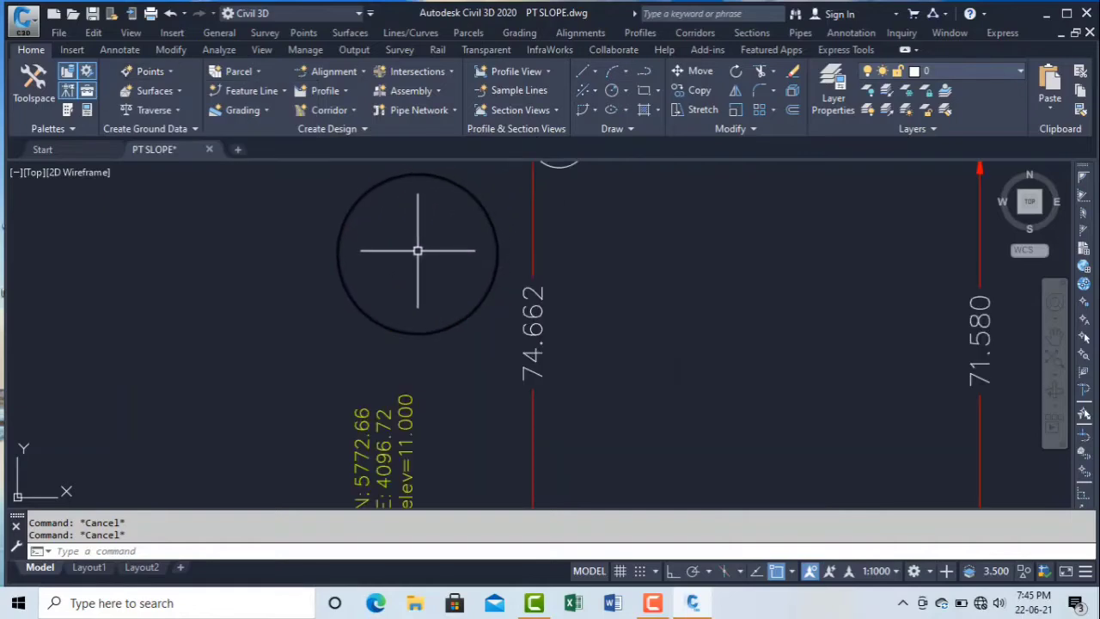
scroll(417, 251, down, 3)
scroll(508, 270, down, 2)
scroll(494, 292, up, 2)
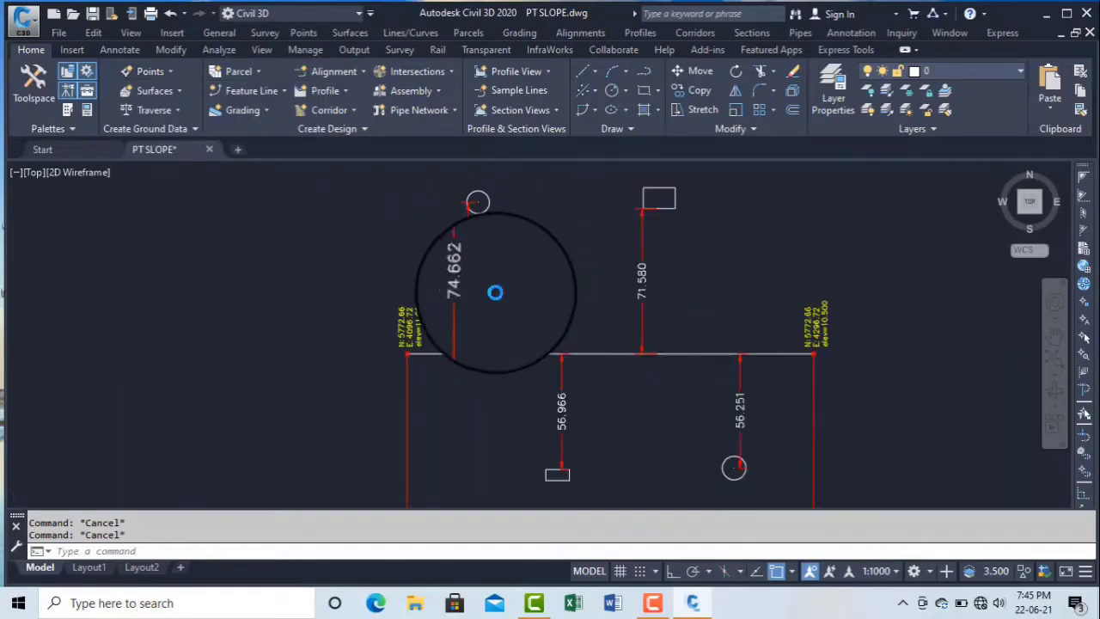
scroll(495, 292, up, 2)
scroll(491, 288, down, 2)
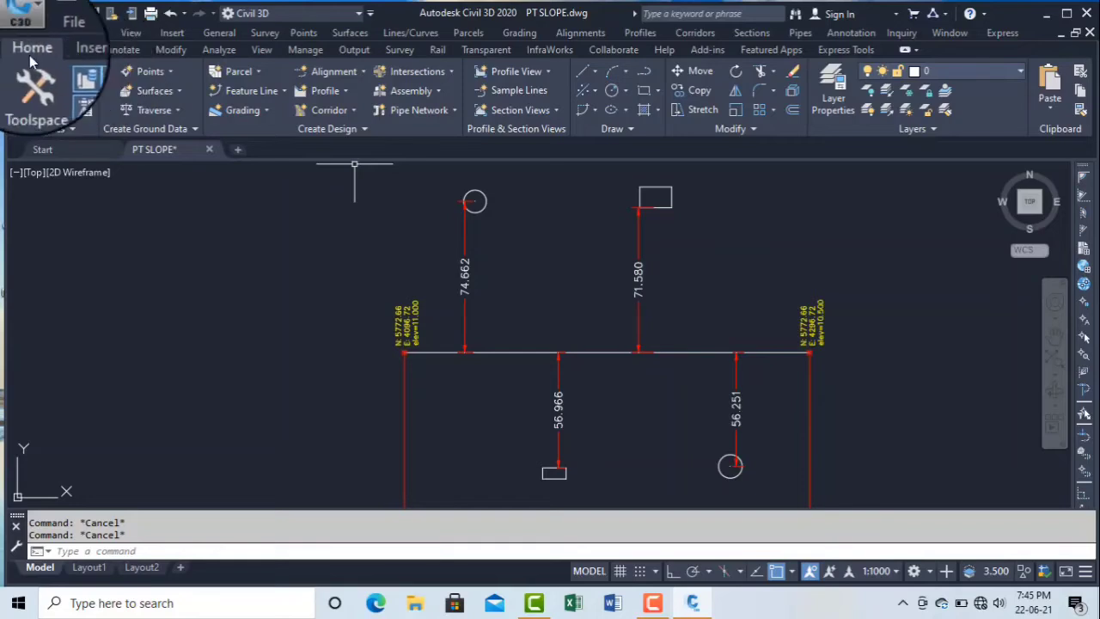
- Start the perpendicular point interpolation command and move the Create Points toolbar clear of the drawing
click(147, 72)
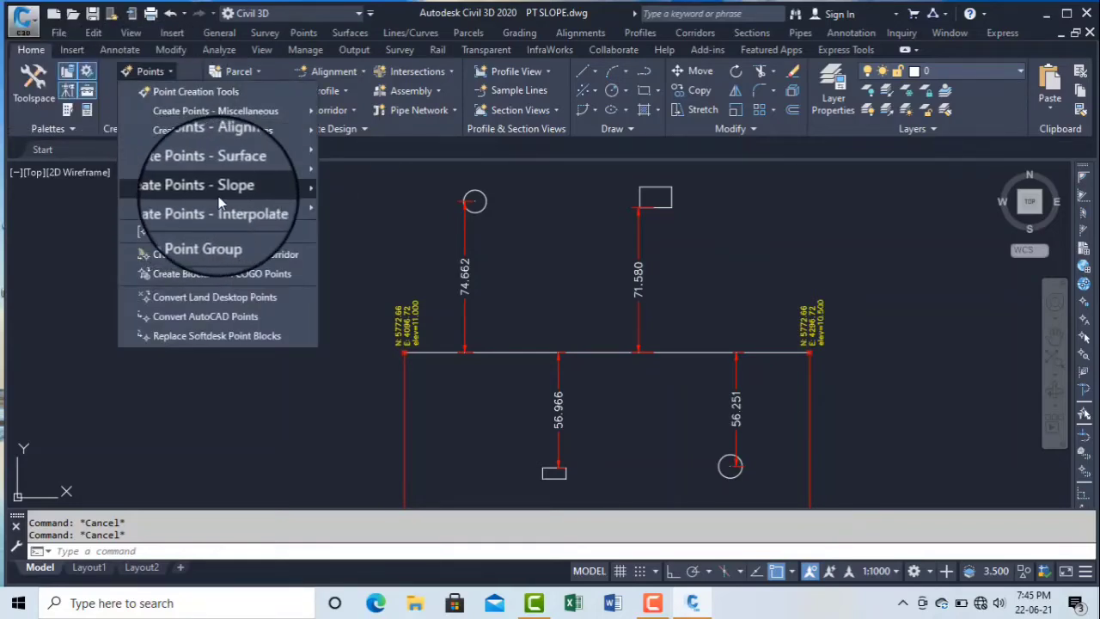
mouse_move(232, 208)
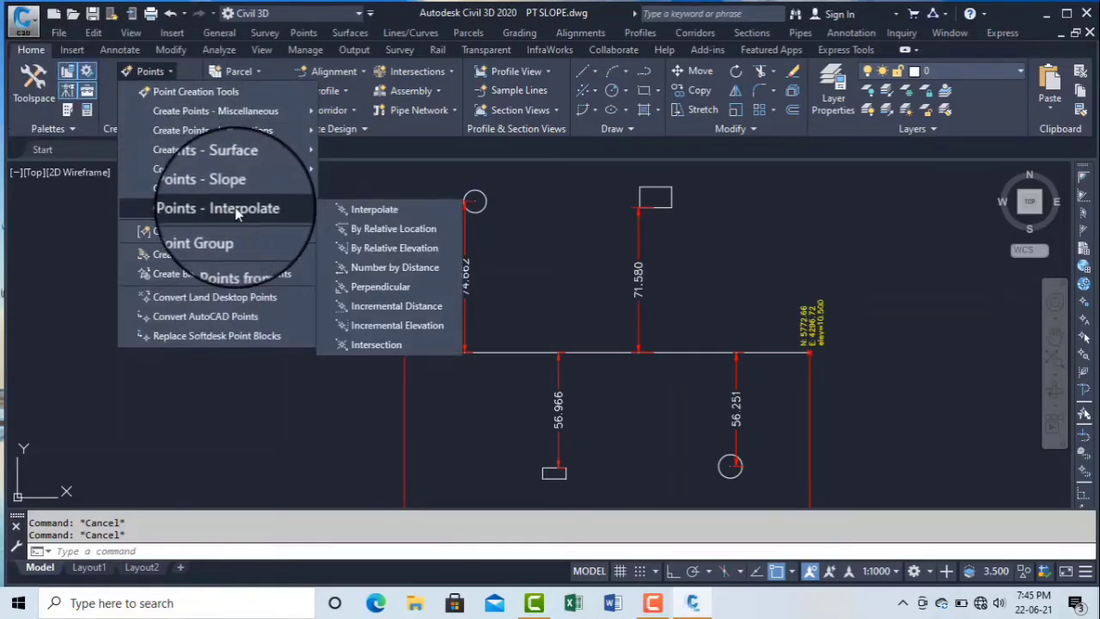
click(397, 286)
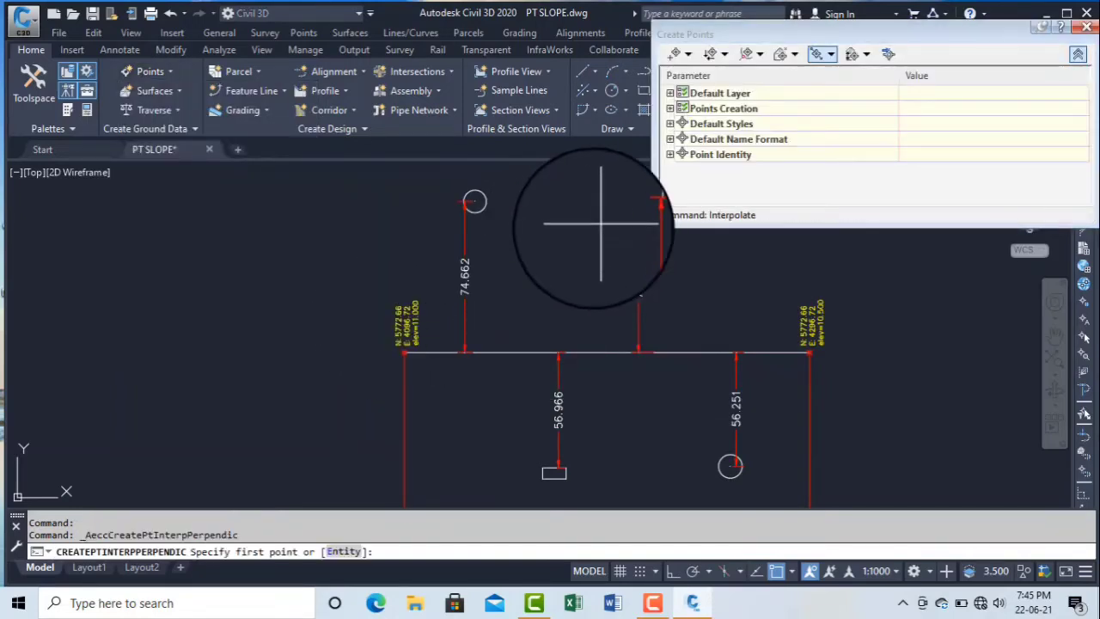
drag(729, 31, 1090, 67)
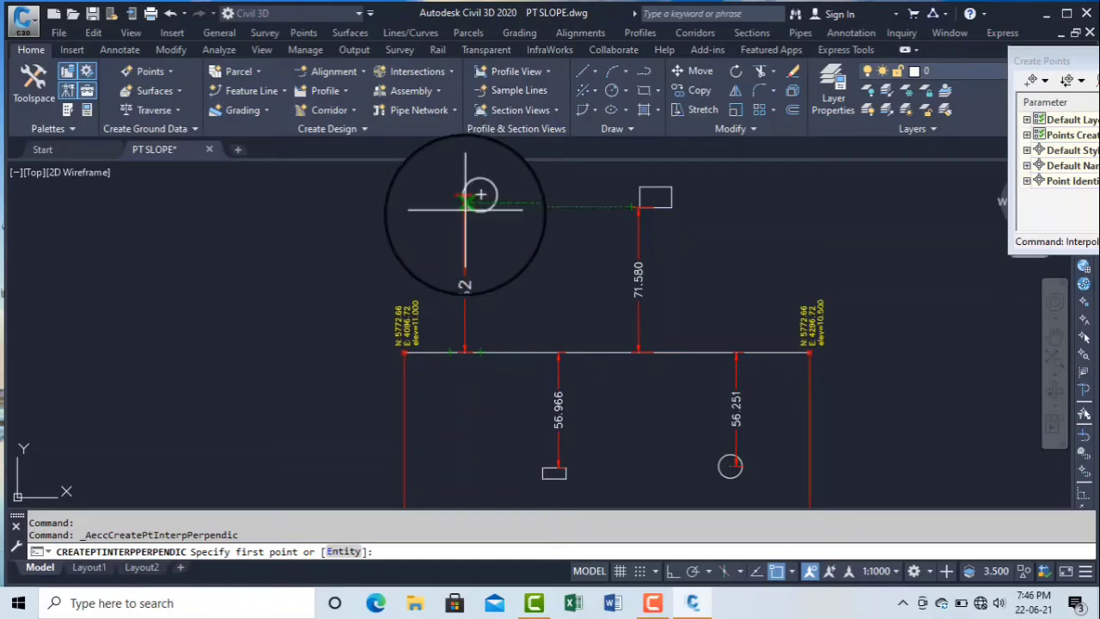
scroll(399, 342, up, 2)
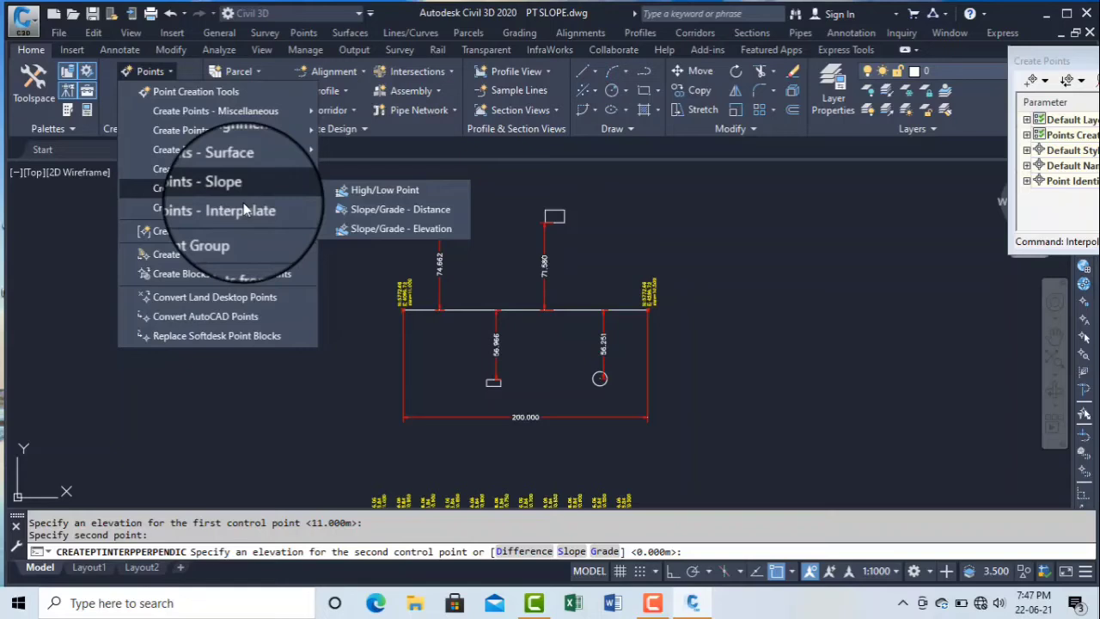
- Restart perpendicular interpolation with the baseline's left end node as first control point, accepting elevation 11.000 m
mouse_move(249, 207)
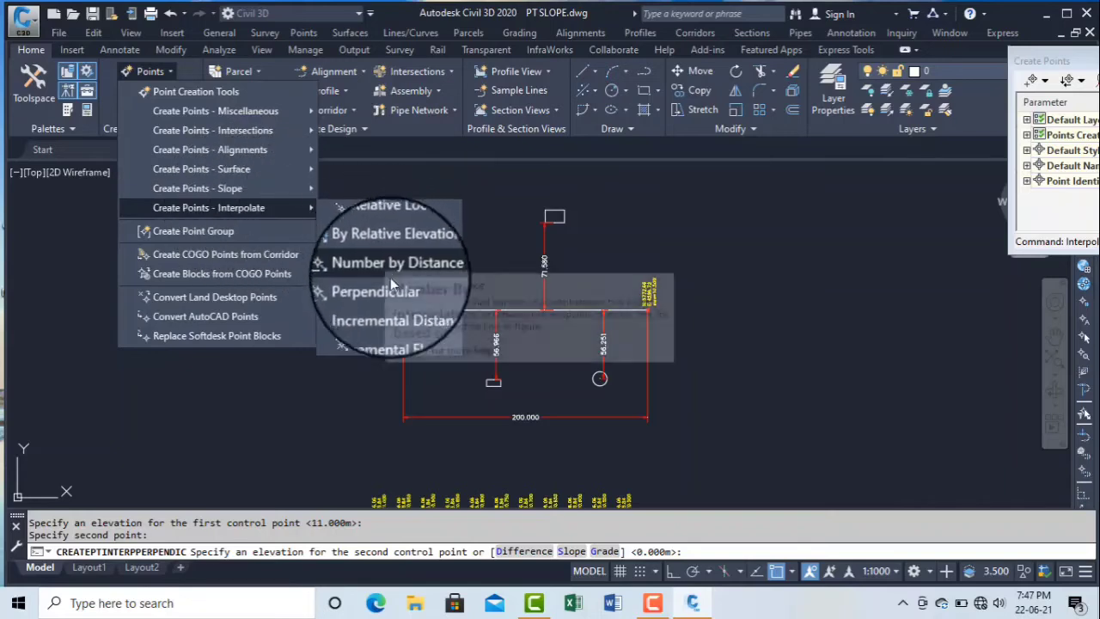
click(365, 286)
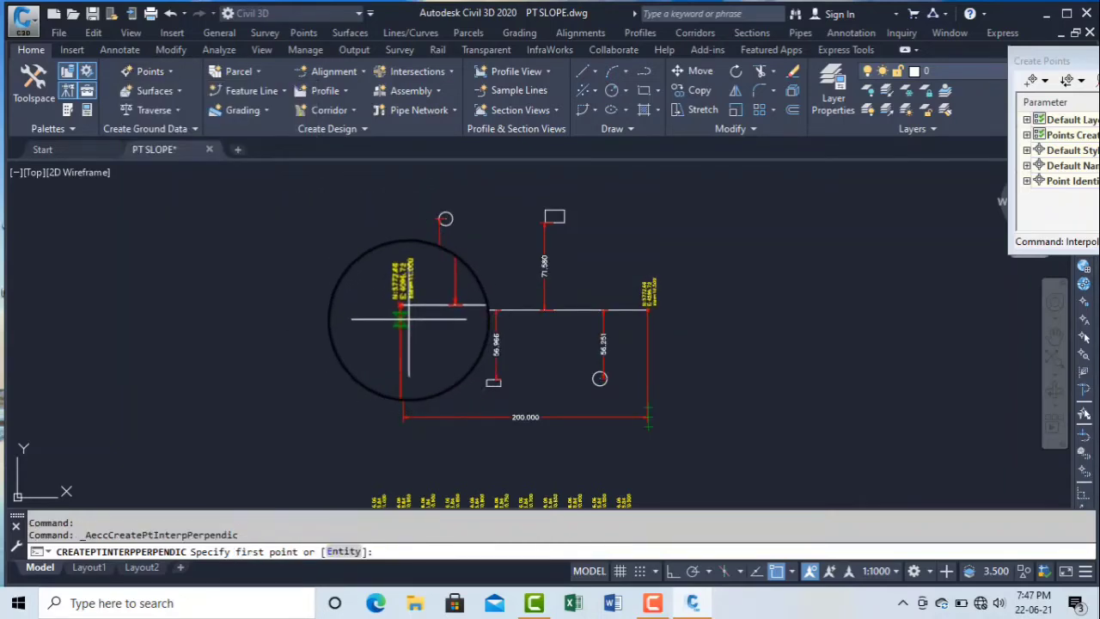
scroll(398, 381, up, 5)
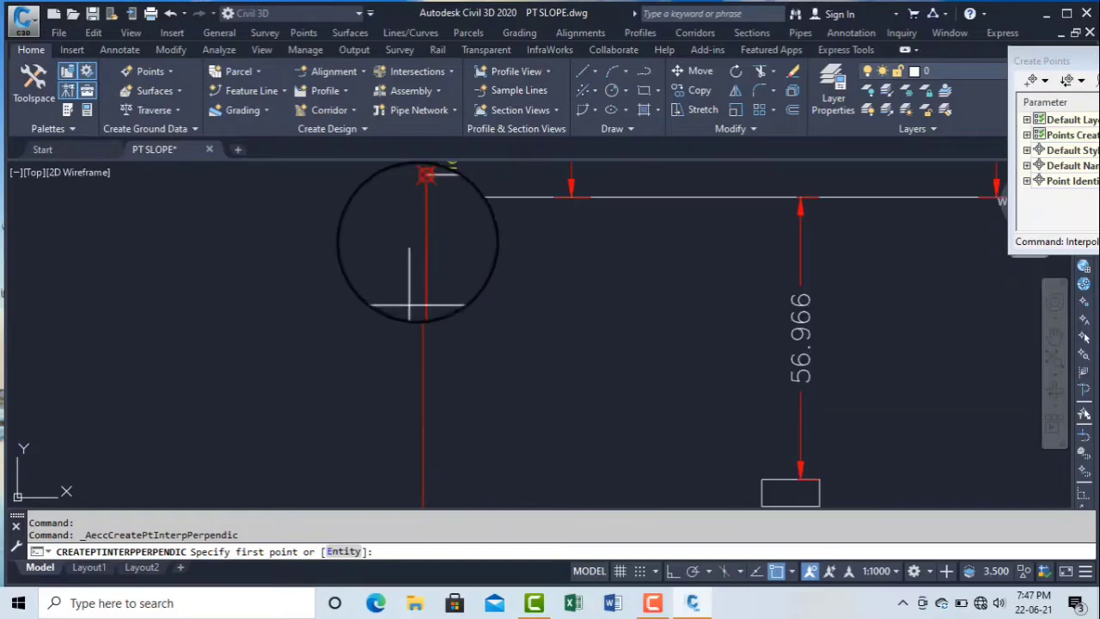
click(453, 191)
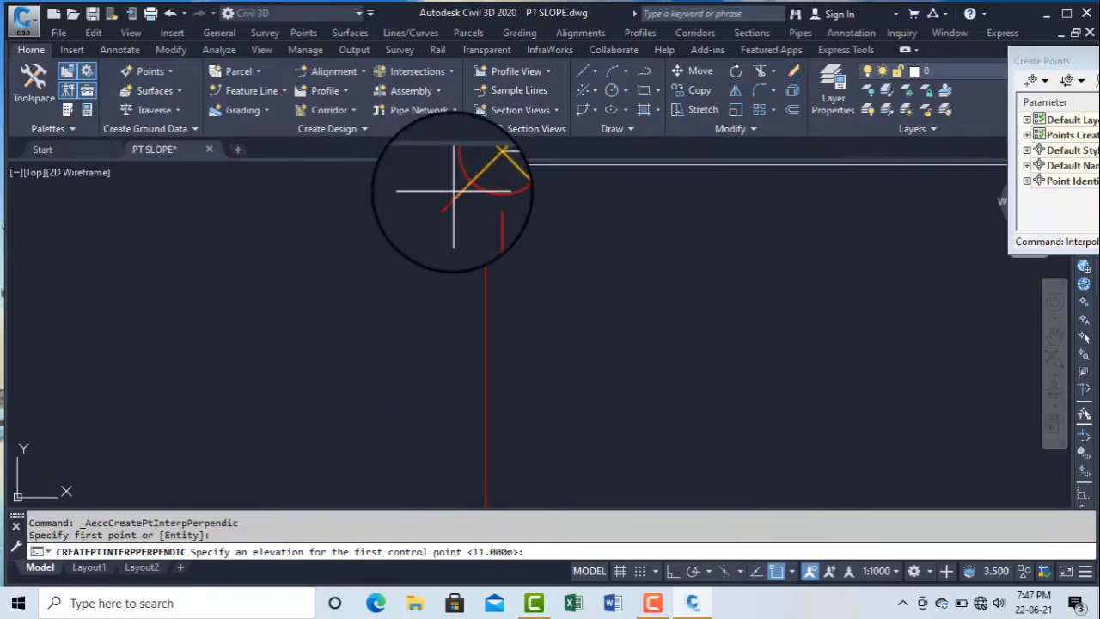
scroll(172, 233, down, 3)
scroll(265, 323, down, 3)
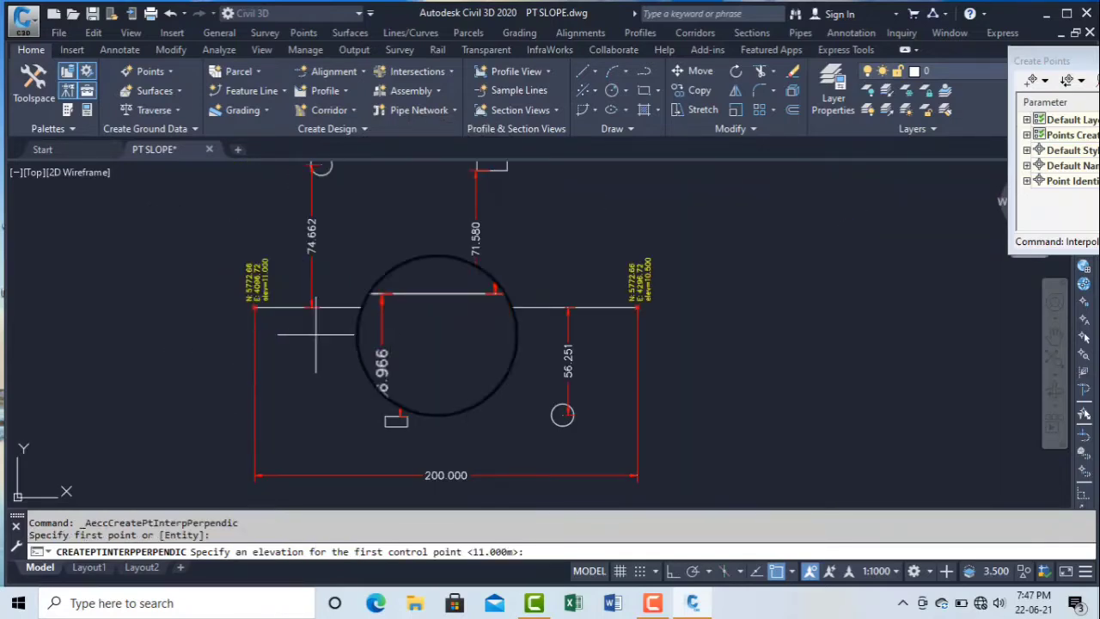
scroll(650, 318, up, 5)
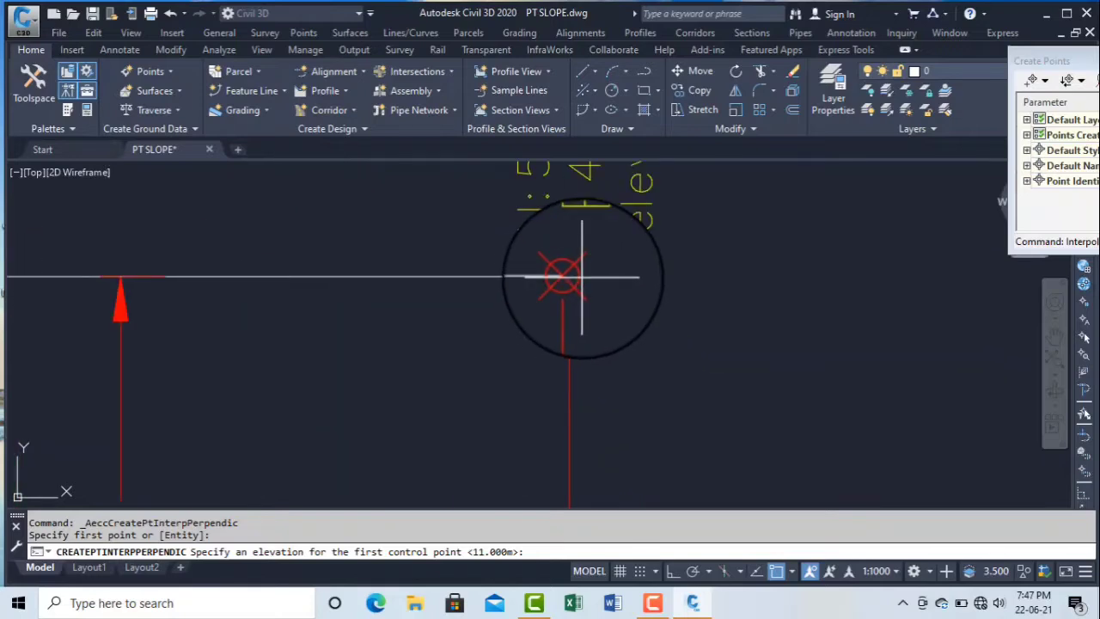
key(Return)
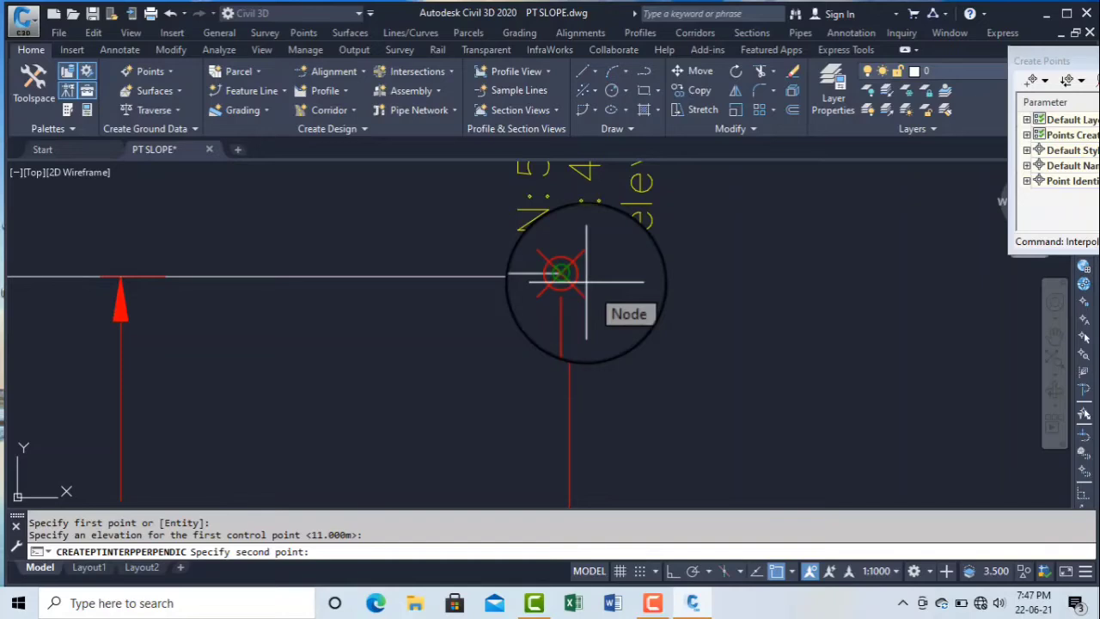
- Set the baseline's right end node as the second control point, accepting elevation 10.500 m
scroll(586, 281, down, 3)
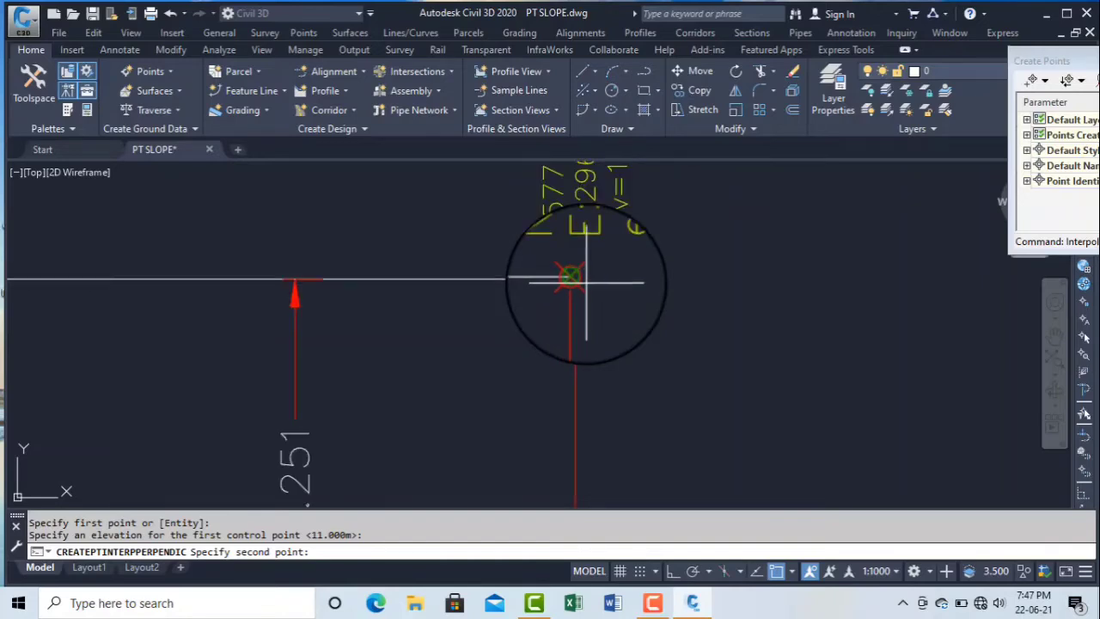
scroll(586, 281, up, 3)
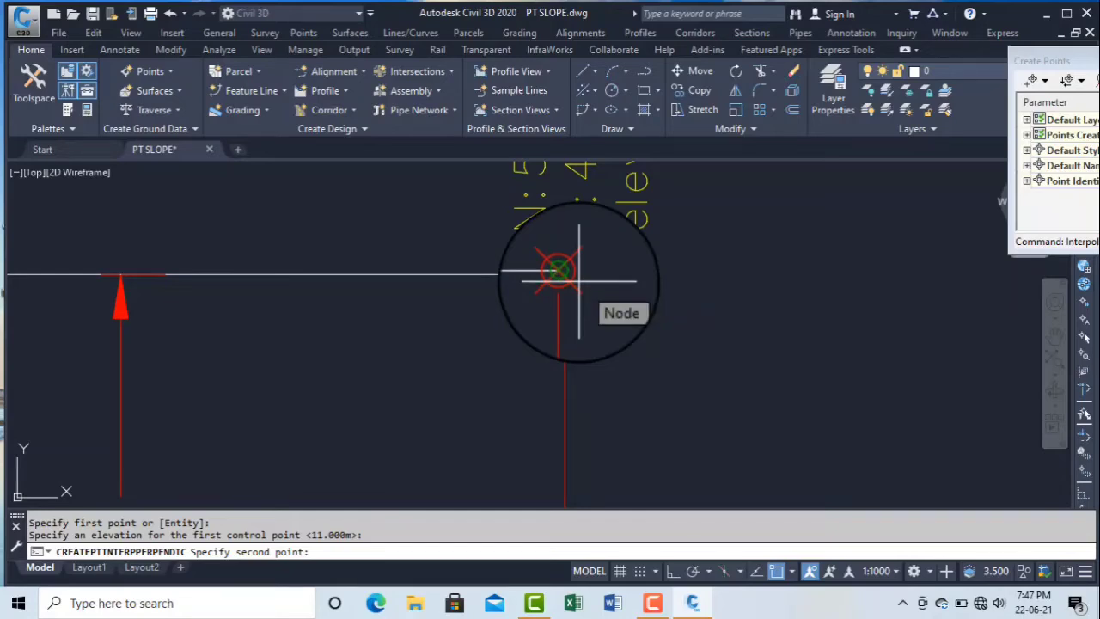
scroll(578, 279, up, 1)
scroll(578, 280, down, 3)
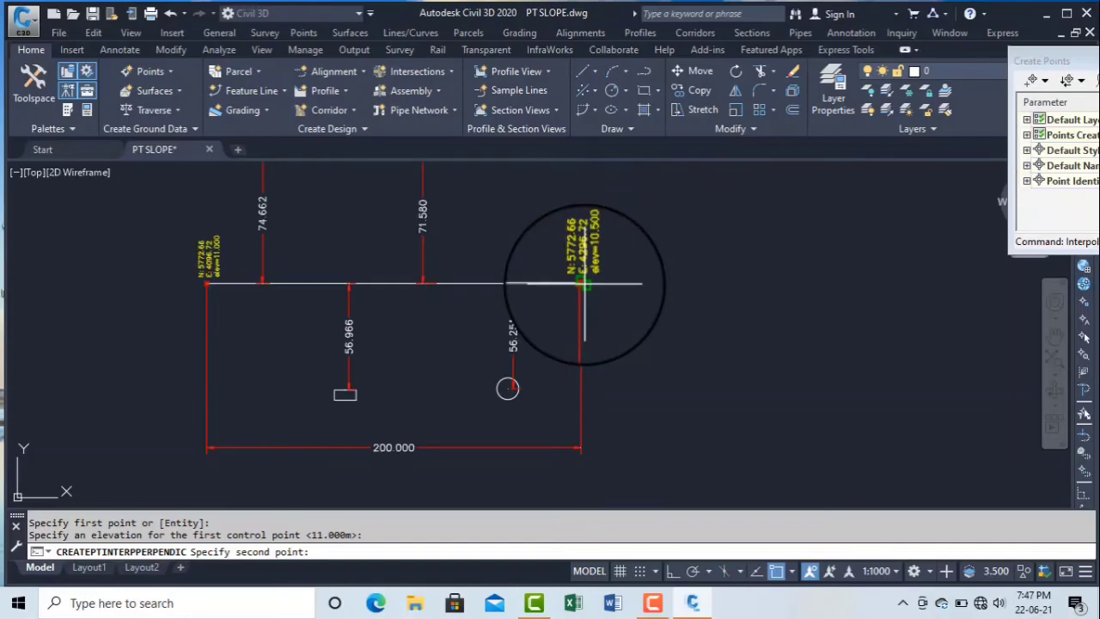
scroll(577, 280, up, 3)
scroll(575, 279, up, 3)
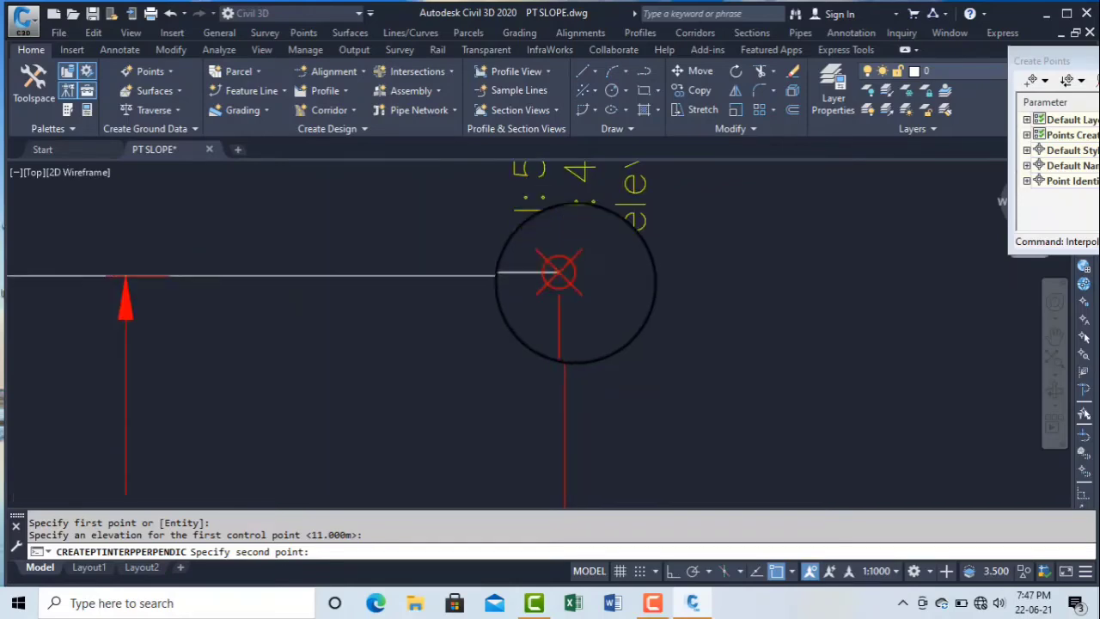
click(563, 277)
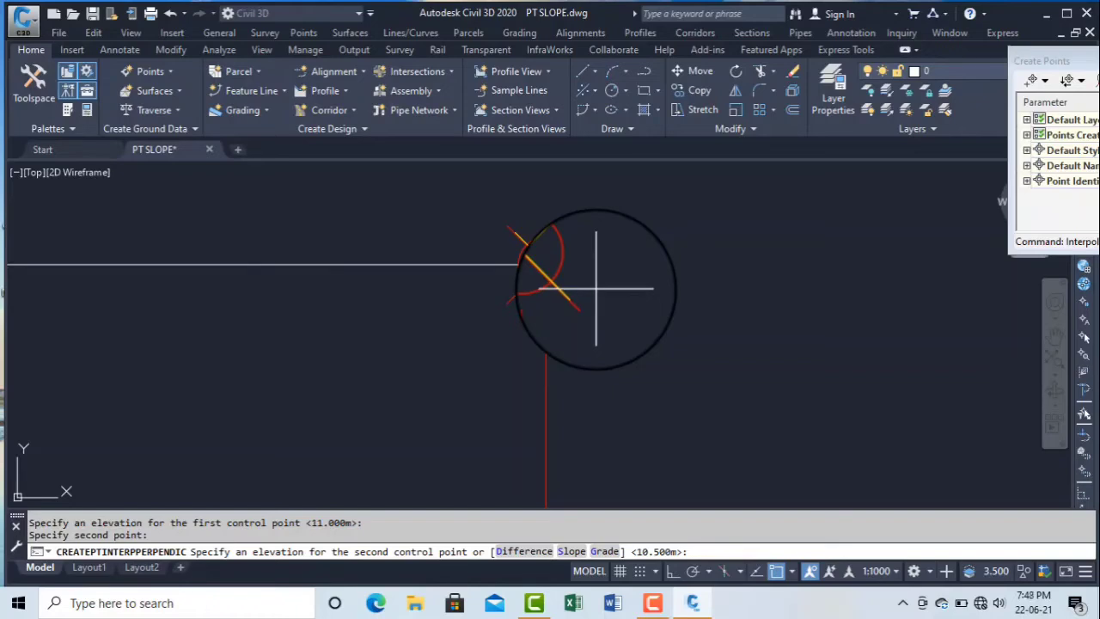
key(Return)
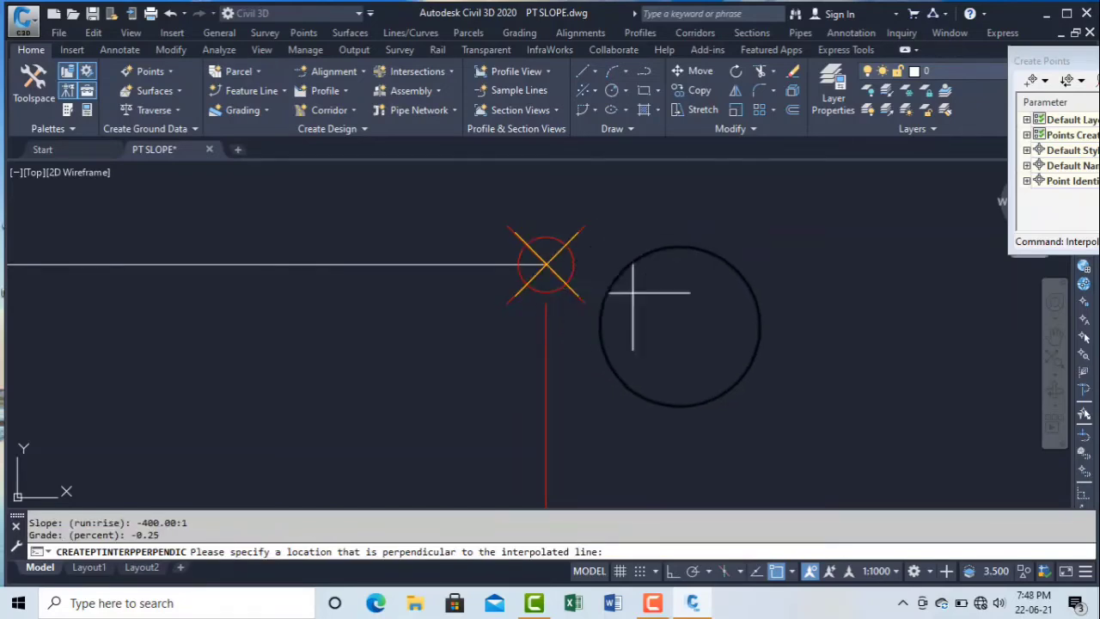
- Interpolate a point on the baseline perpendicular to the centre of the upper circle, with offset 0
scroll(643, 294, down, 3)
middle_drag(496, 358, 798, 338)
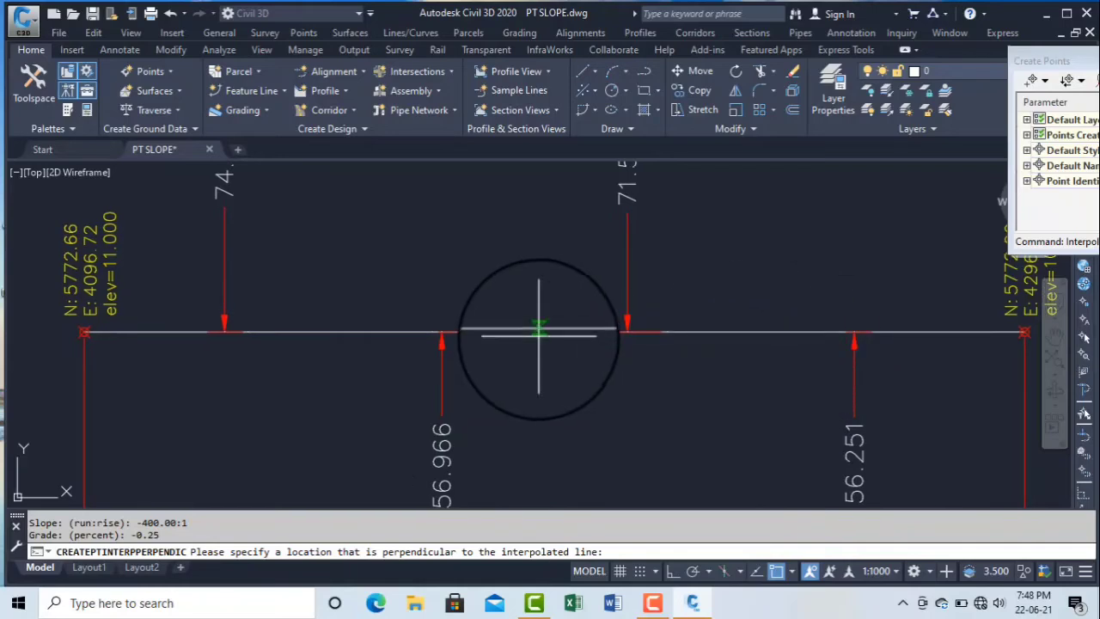
middle_drag(434, 294, 662, 319)
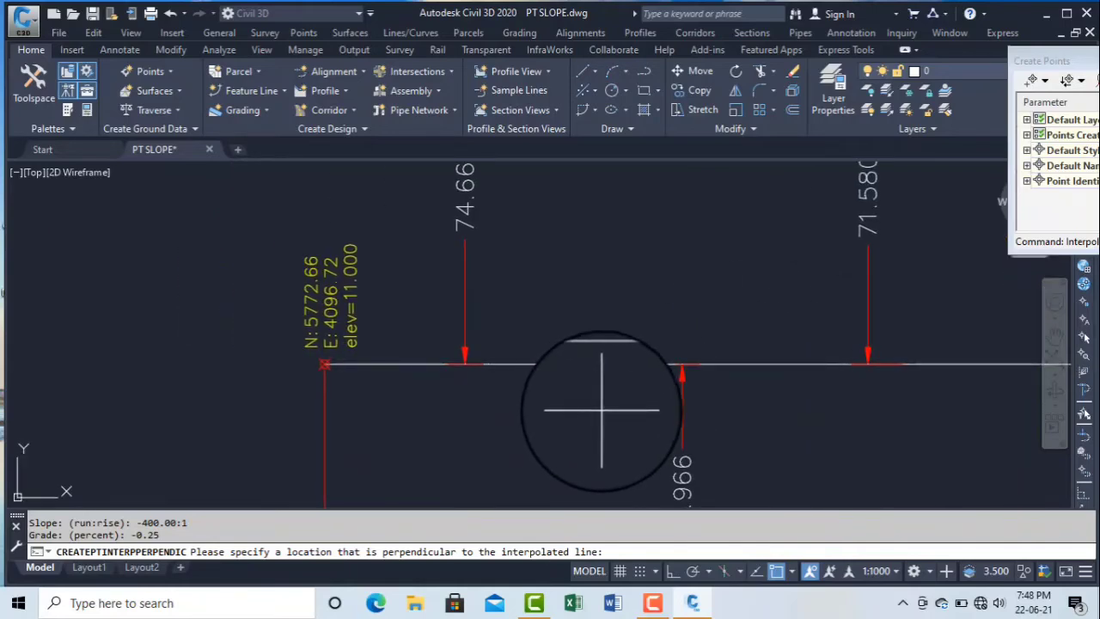
mouse_move(572, 319)
middle_down()
mouse_move(547, 260)
mouse_move(559, 381)
middle_up()
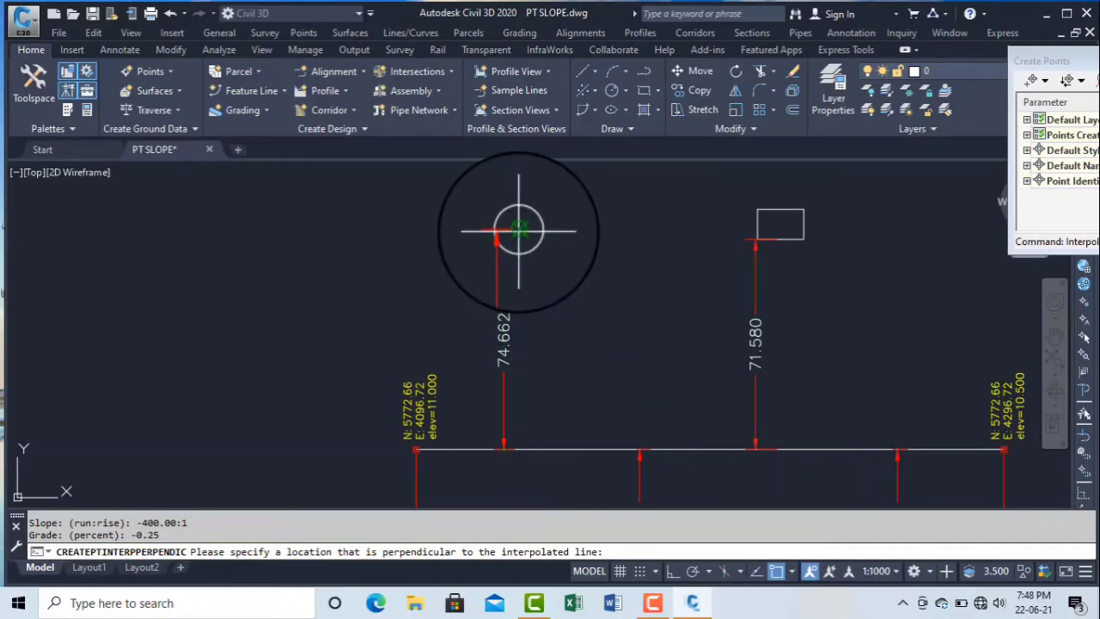
click(518, 230)
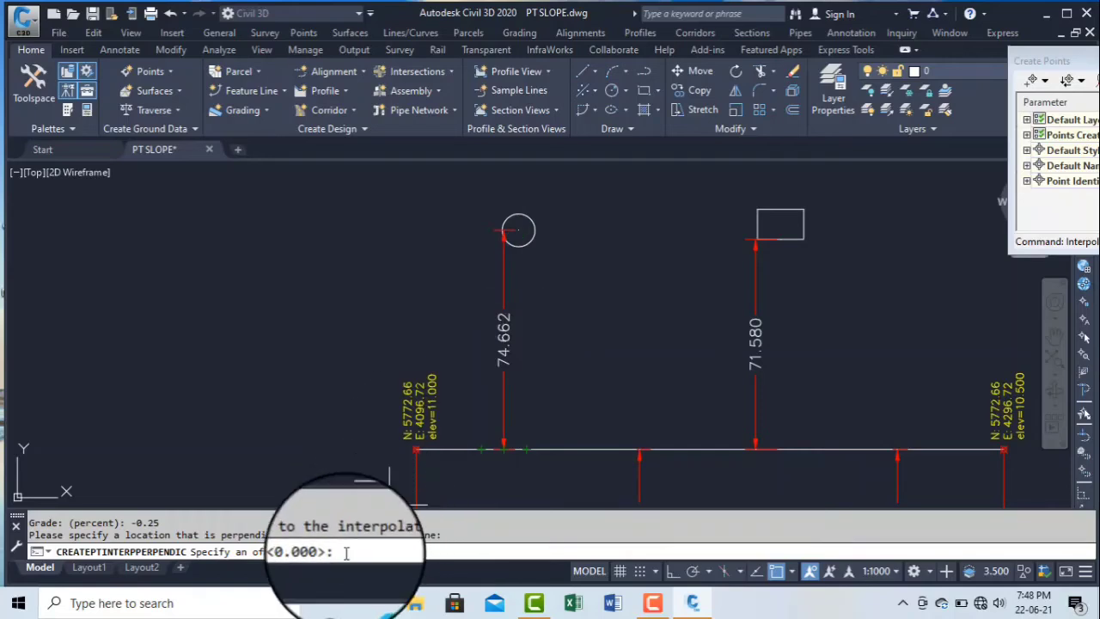
key(Return)
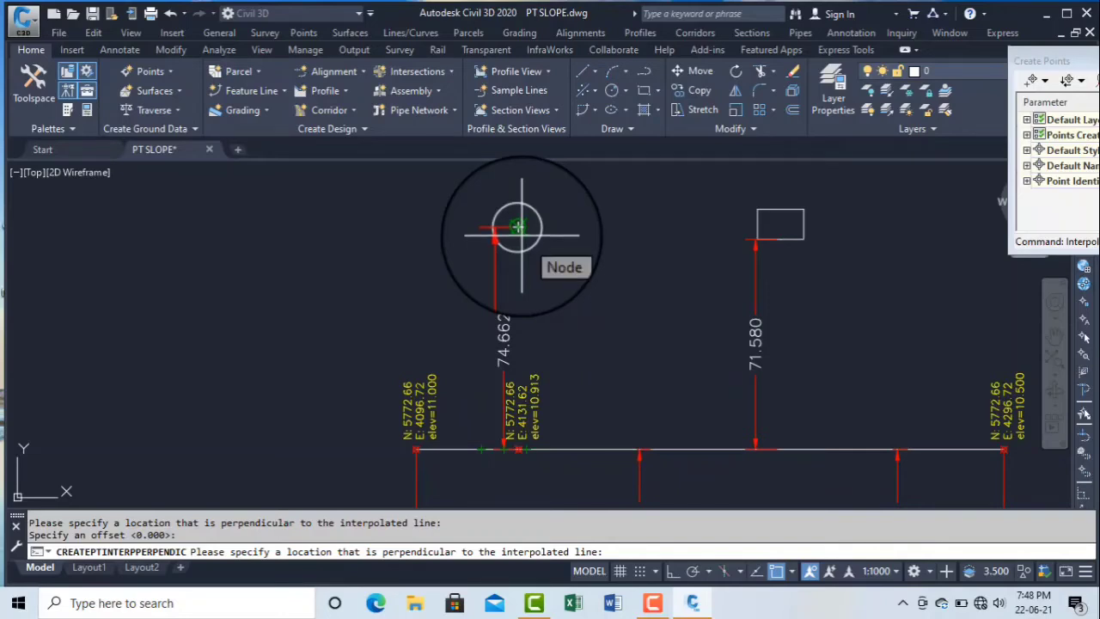
- Create an interpolated point at the upper circle's centre using an offset of -74.662 from the baseline
click(521, 233)
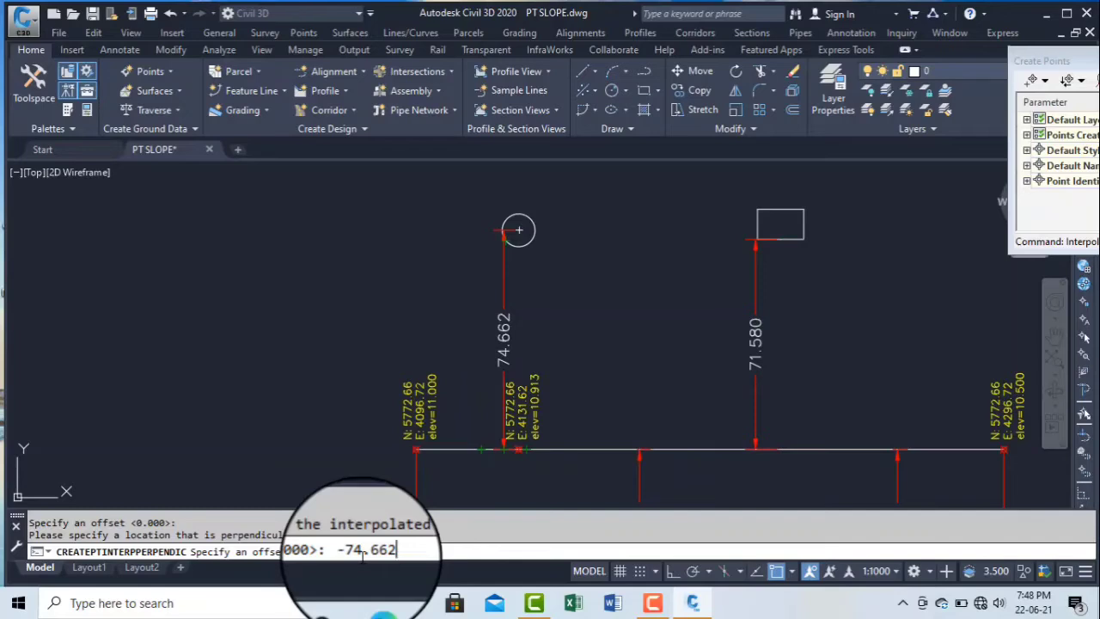
key(Return)
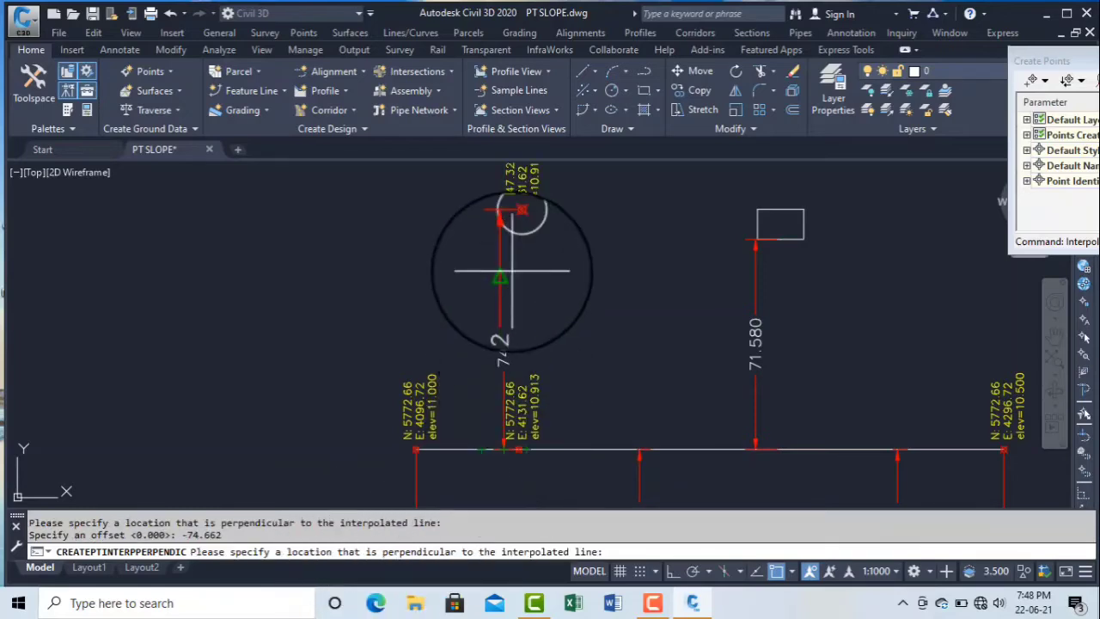
scroll(511, 270, up, 3)
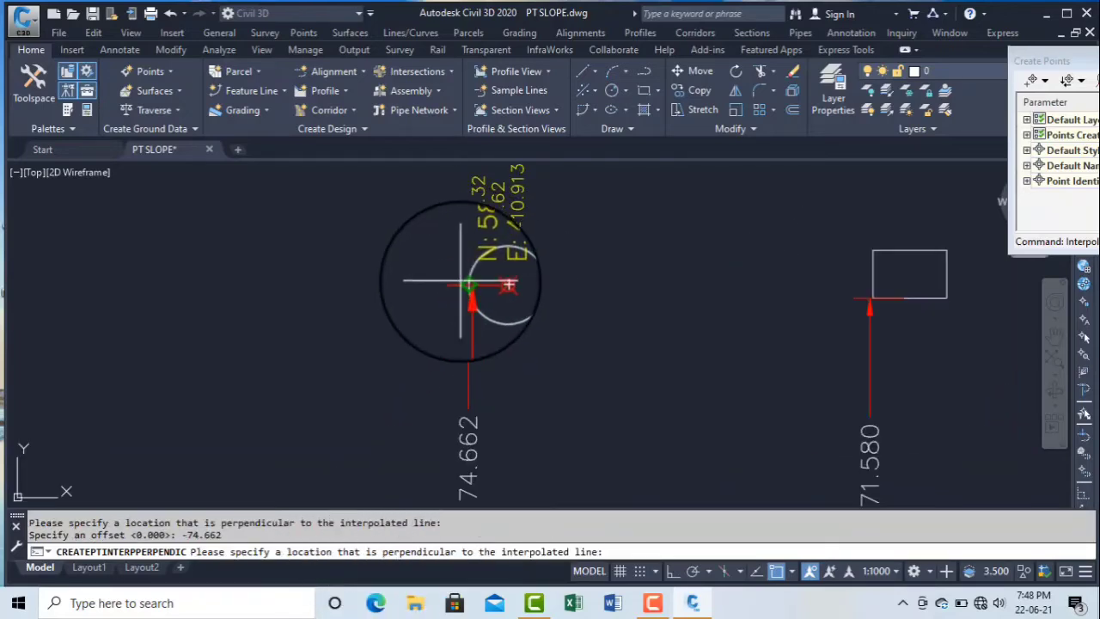
scroll(473, 277, down, 3)
scroll(490, 404, up, 5)
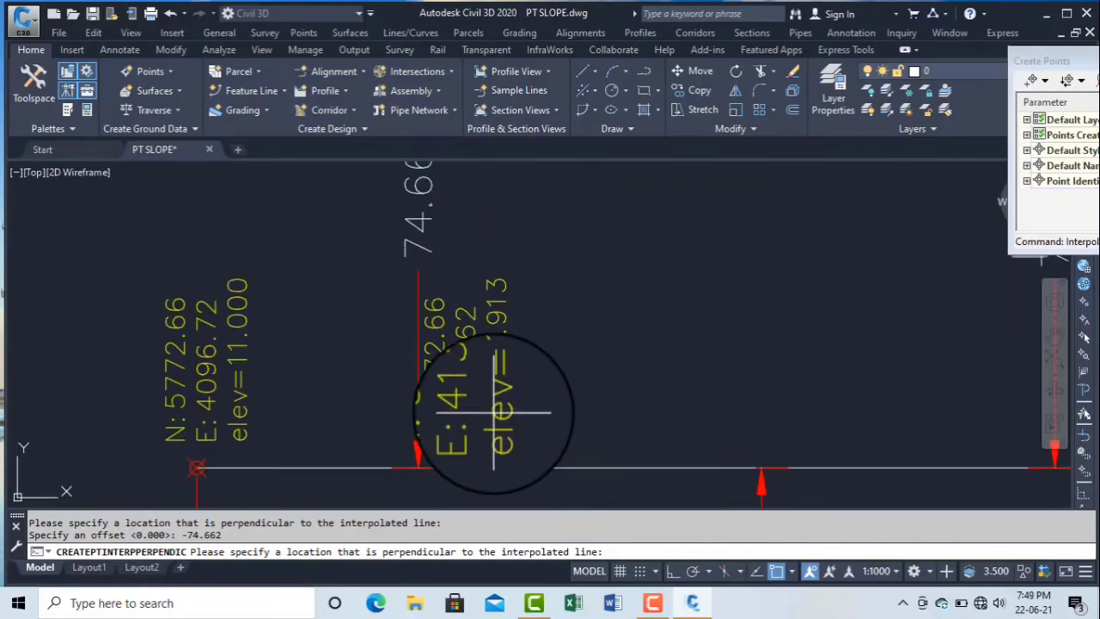
- Interpolate a point on the baseline perpendicular to the middle of the lower rectangle, with offset 0
scroll(494, 412, down, 5)
middle_drag(581, 374, 563, 217)
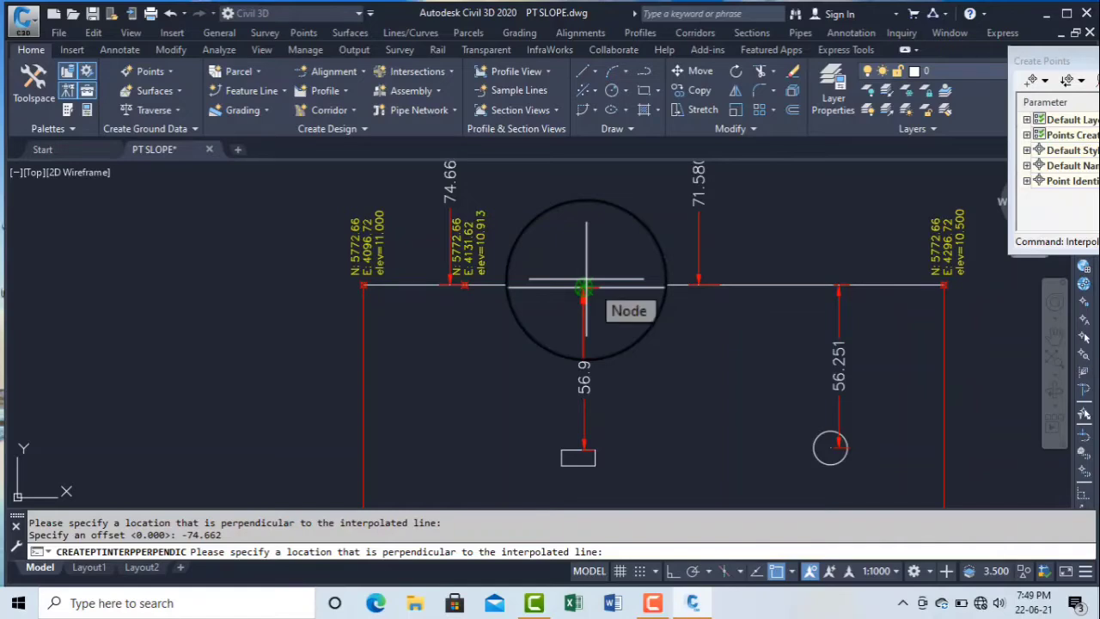
click(575, 450)
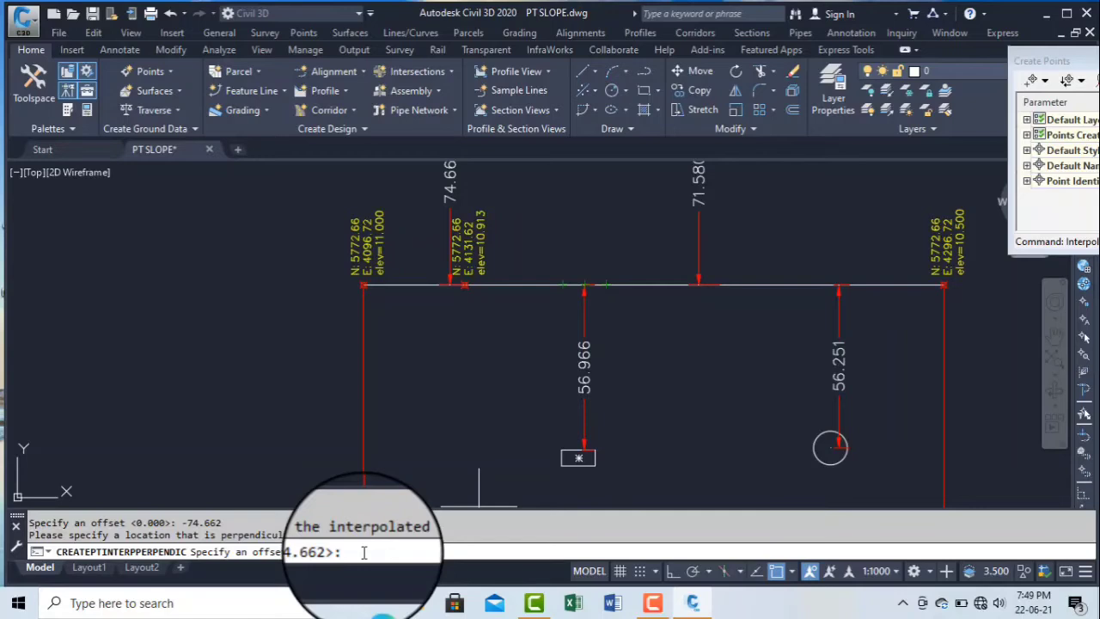
text(0)
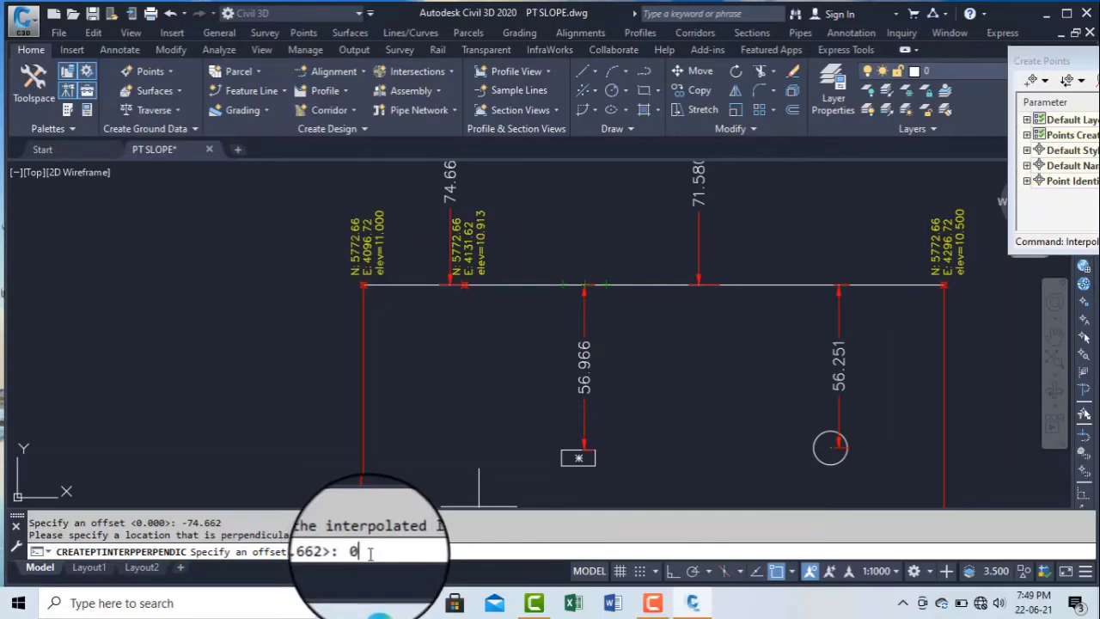
key(Return)
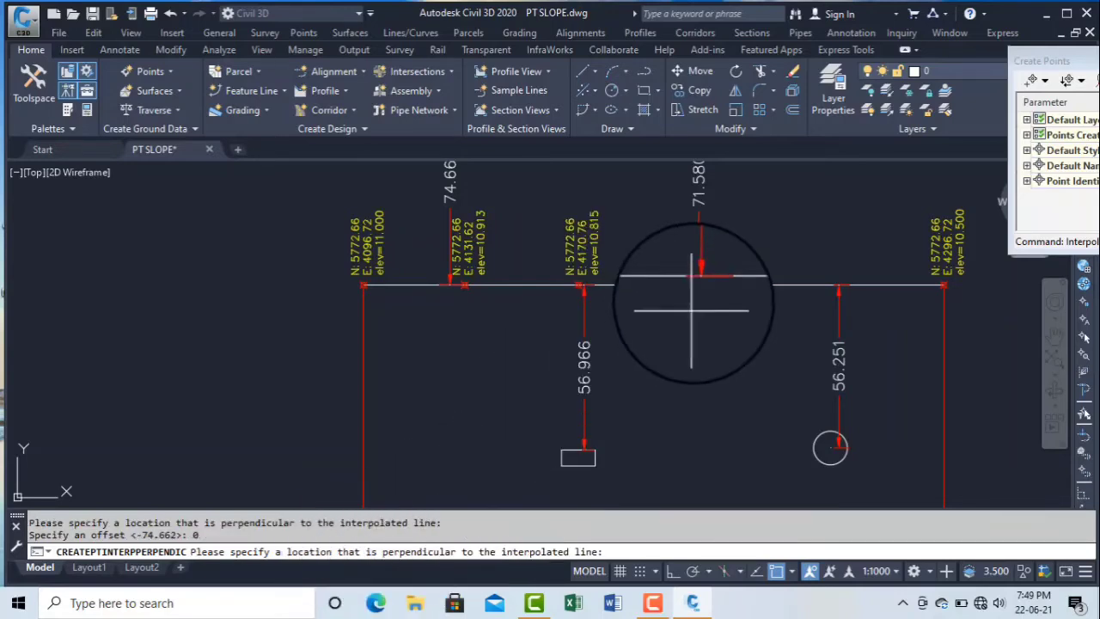
- Interpolate a point on the baseline perpendicular to the middle of the upper rectangle, accepting offset 0.000
middle_drag(697, 285, 673, 458)
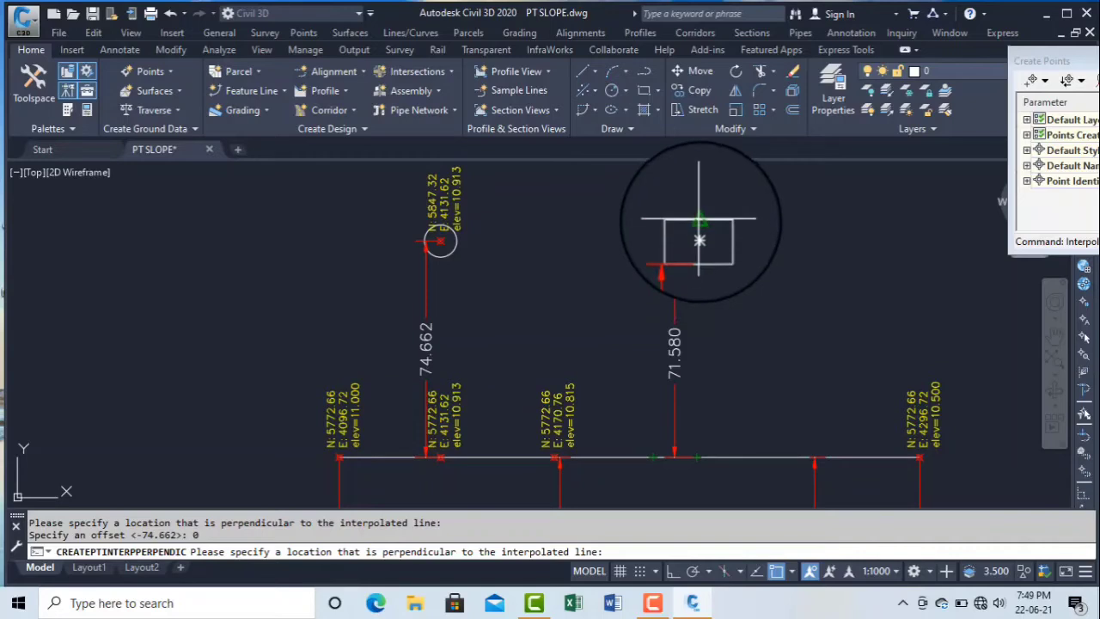
click(698, 240)
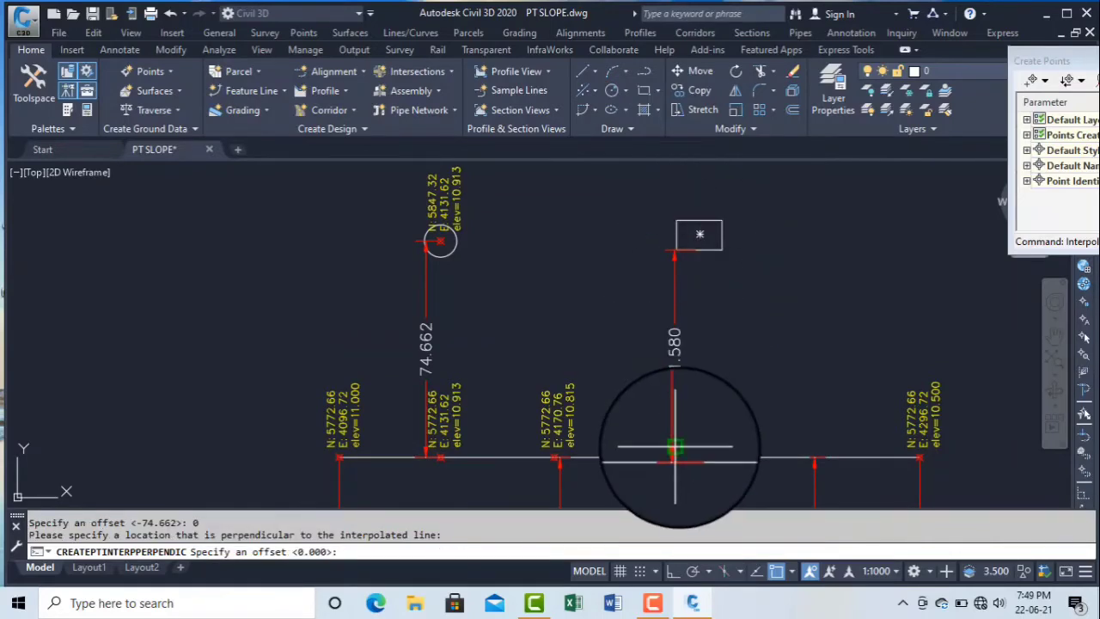
key(Return)
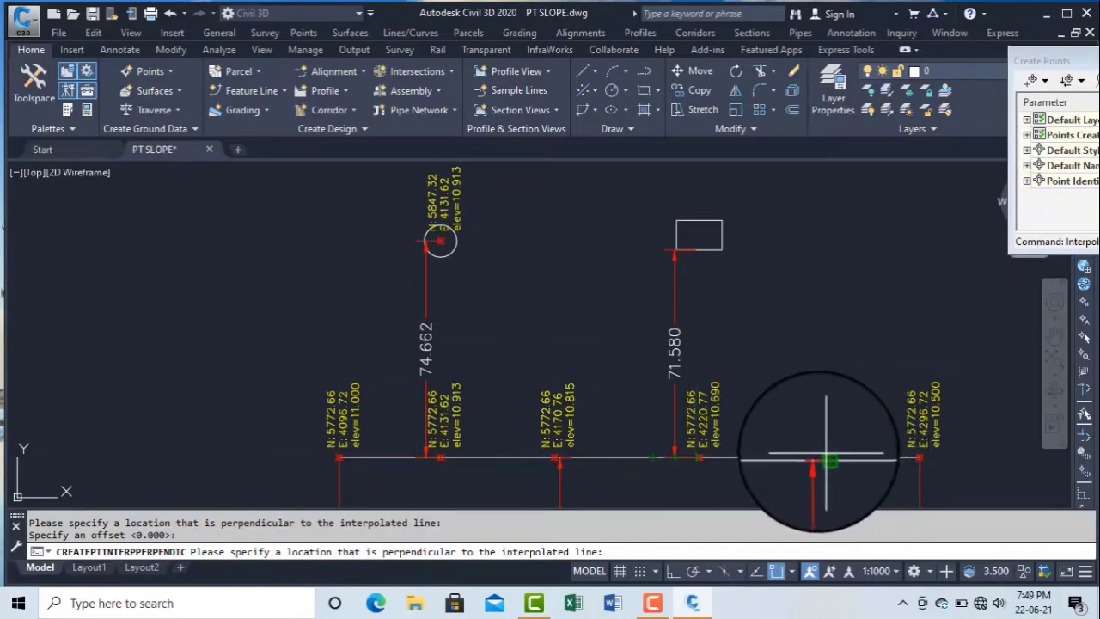
- Interpolate a point on the baseline perpendicular to the centre of the lower circle, accepting offset 0.000
scroll(799, 361, down, 4)
scroll(789, 400, up, 9)
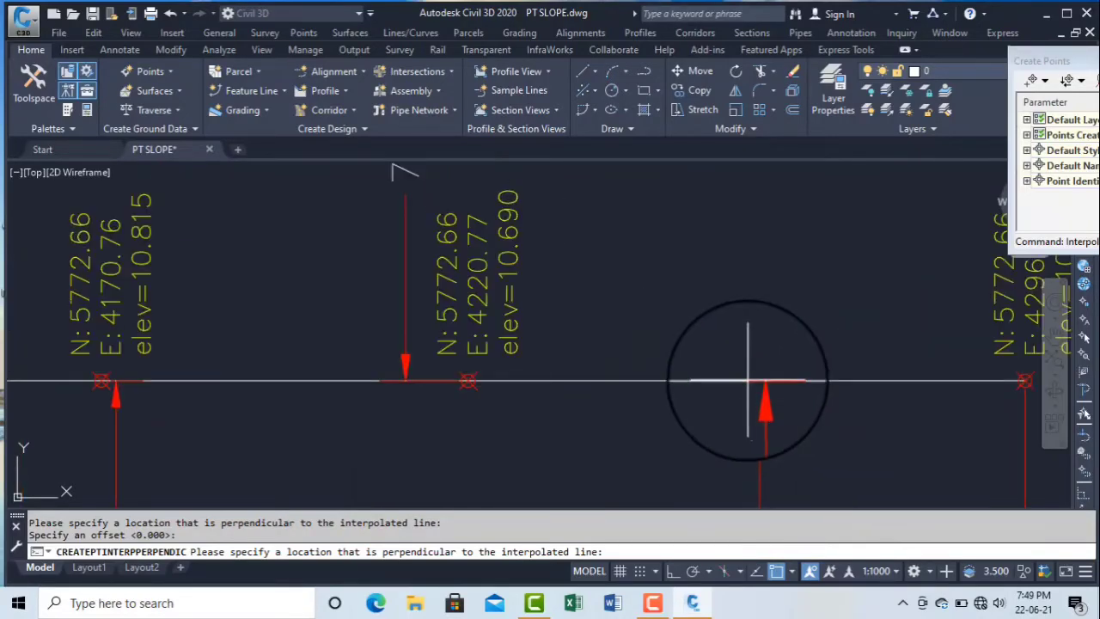
scroll(746, 400, down, 9)
scroll(744, 414, up, 6)
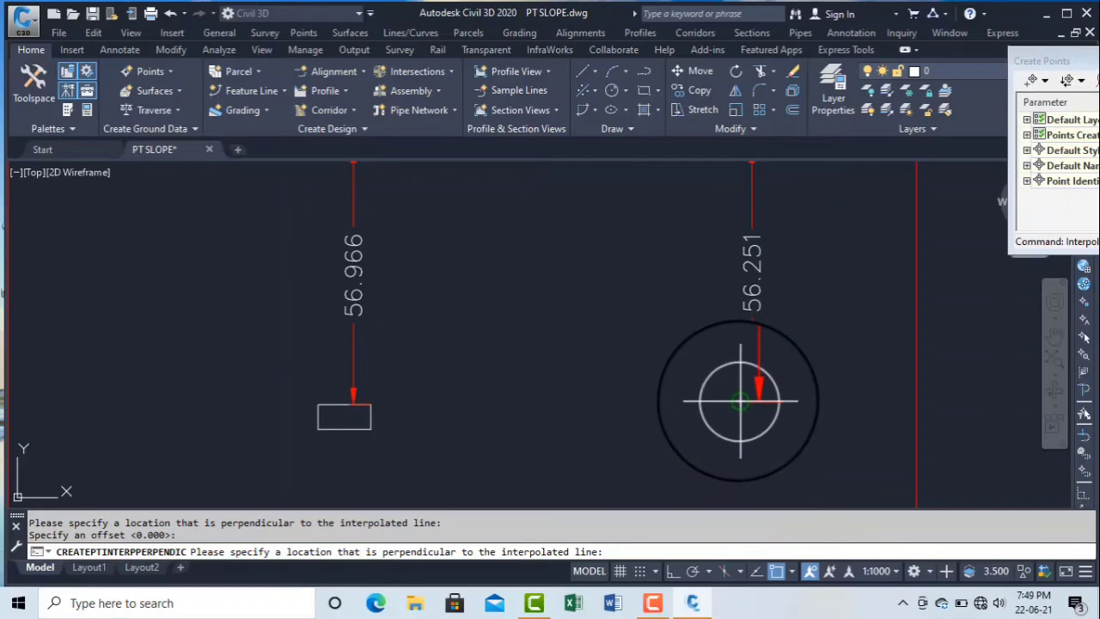
click(741, 400)
key(Return)
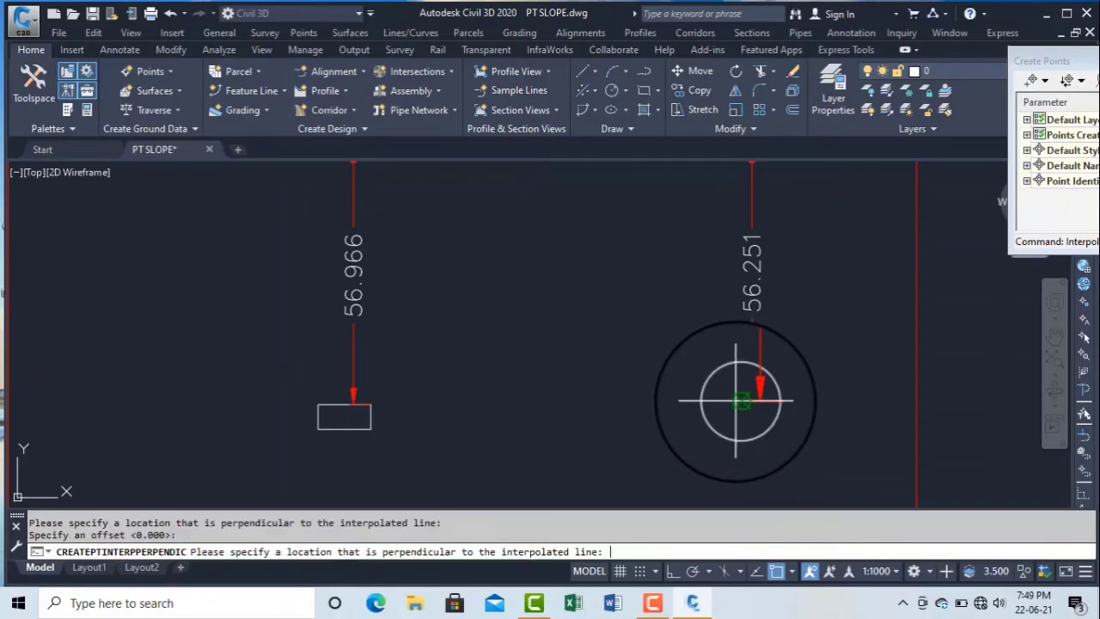
- Create an interpolated point at the lower rectangle, in line with its middle, using an offset of 56.966 from the baseline
scroll(561, 390, down, 3)
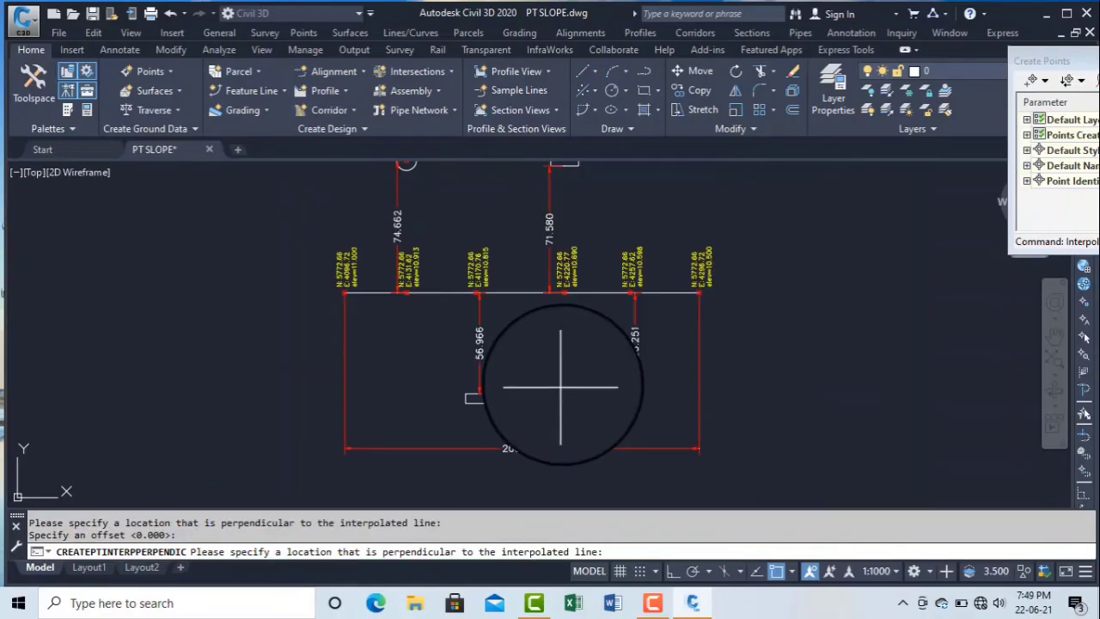
scroll(607, 410, up, 3)
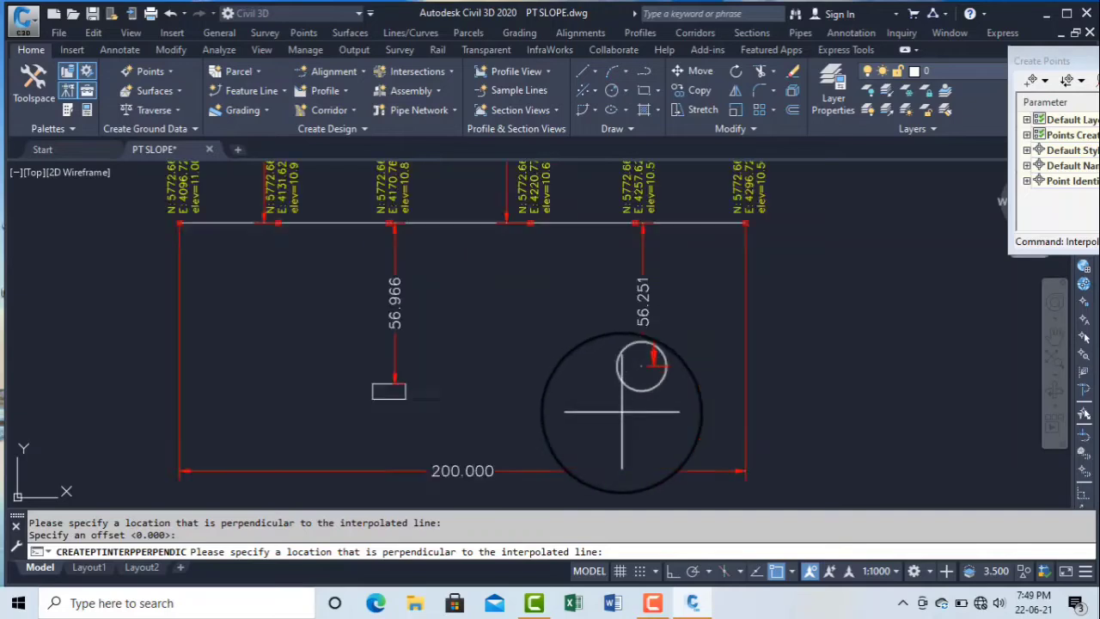
scroll(640, 382, down, 5)
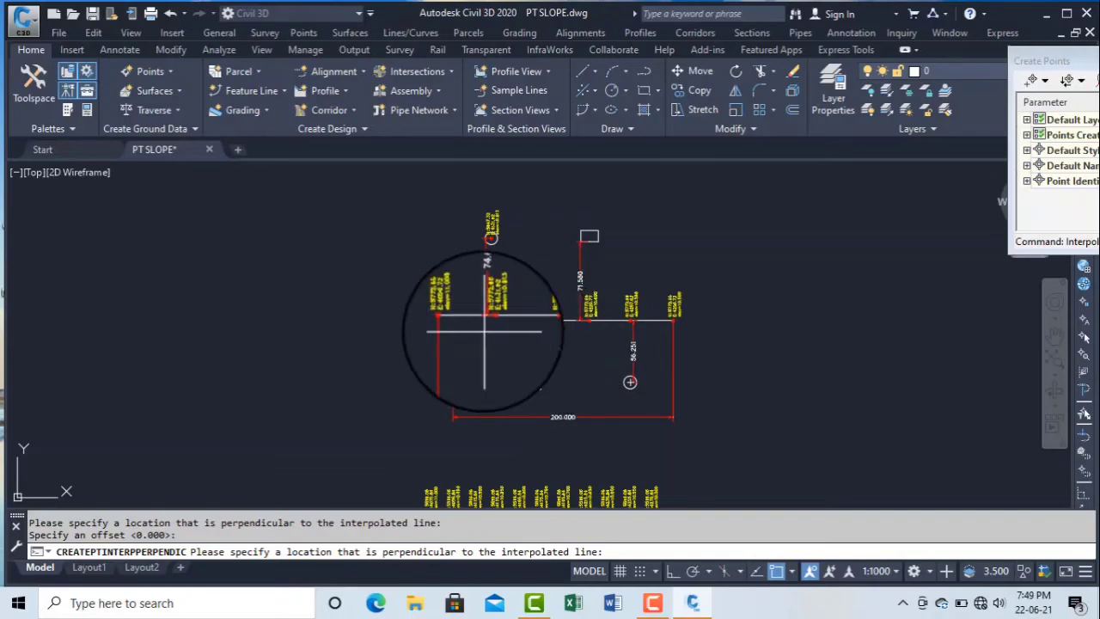
scroll(489, 318, up, 6)
scroll(489, 319, down, 4)
middle_drag(488, 313, 499, 361)
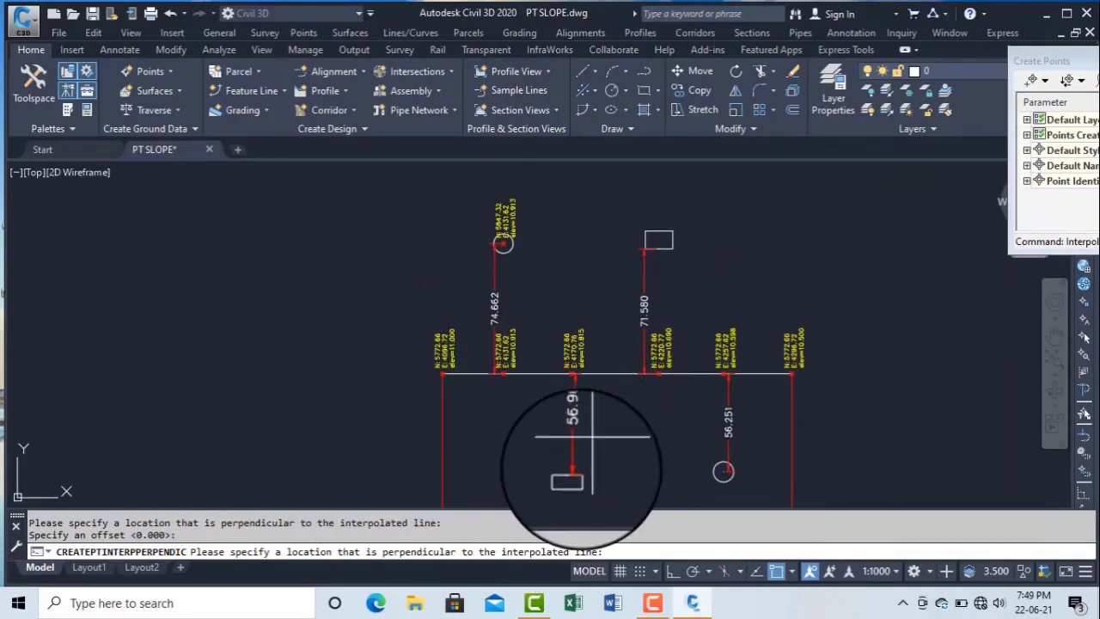
scroll(567, 502, up, 6)
mouse_move(567, 502)
middle_down()
mouse_move(596, 299)
mouse_move(592, 393)
mouse_move(606, 462)
middle_up()
scroll(593, 310, down, 5)
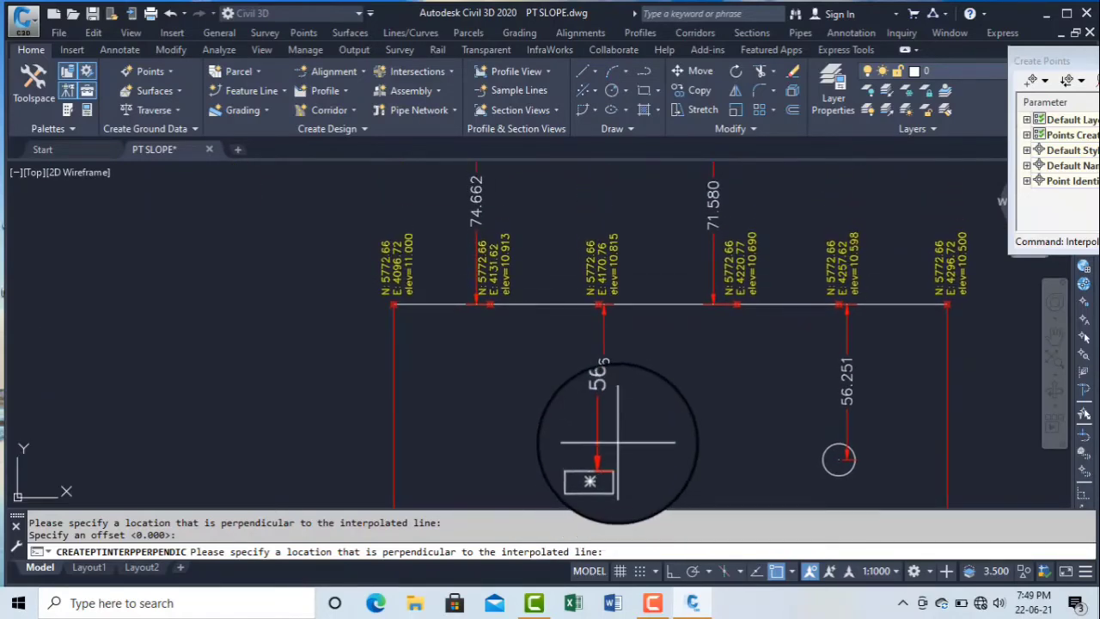
scroll(558, 468, down, 2)
scroll(563, 460, up, 2)
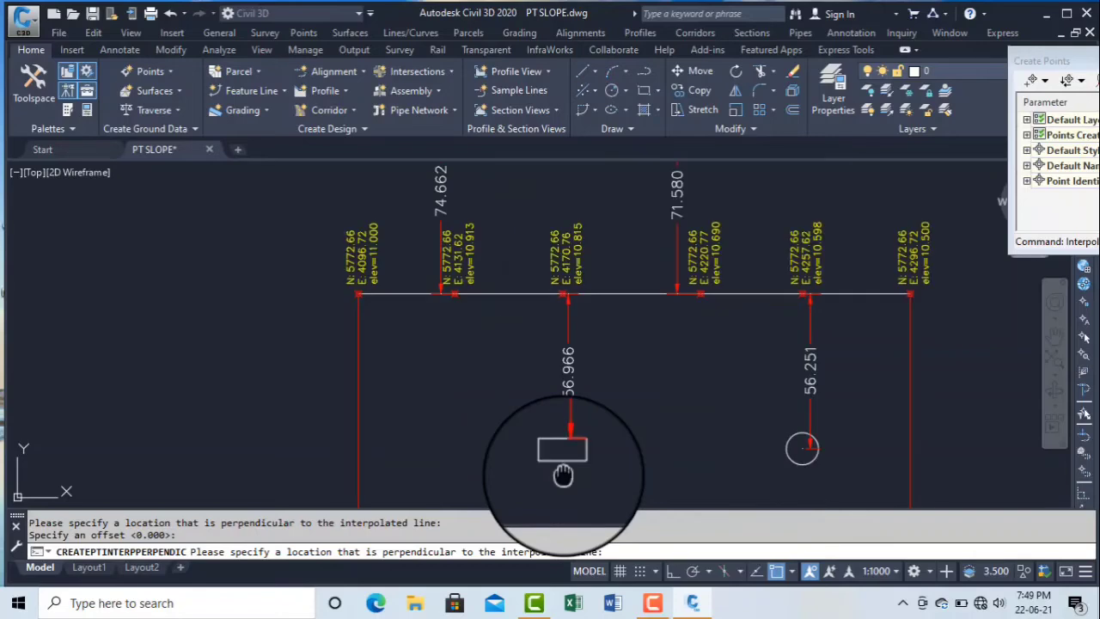
middle_drag(564, 466, 579, 397)
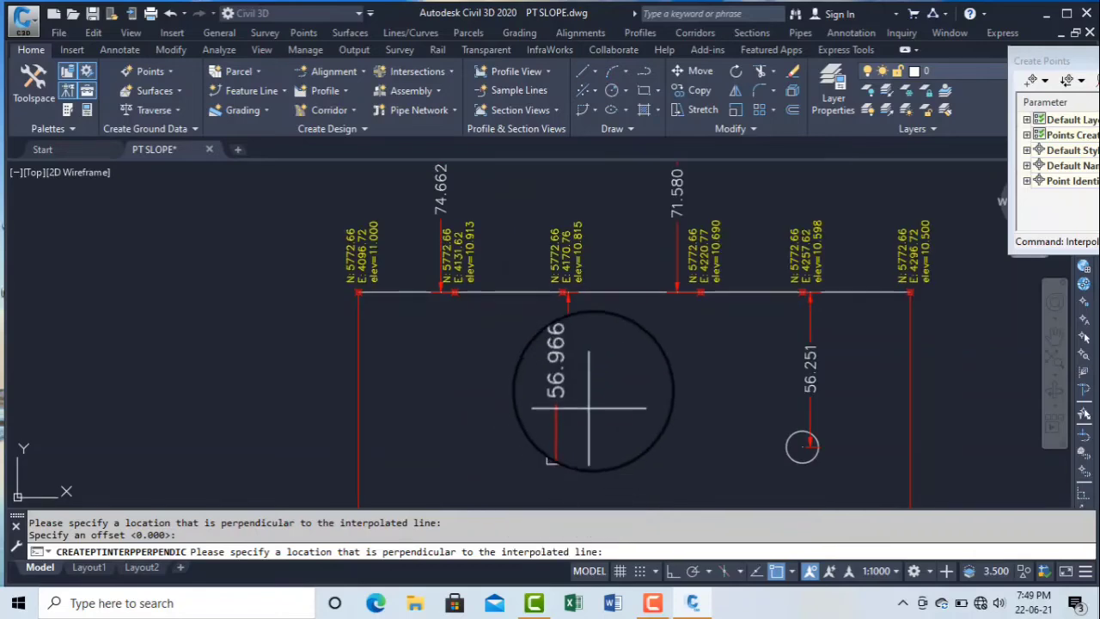
click(563, 461)
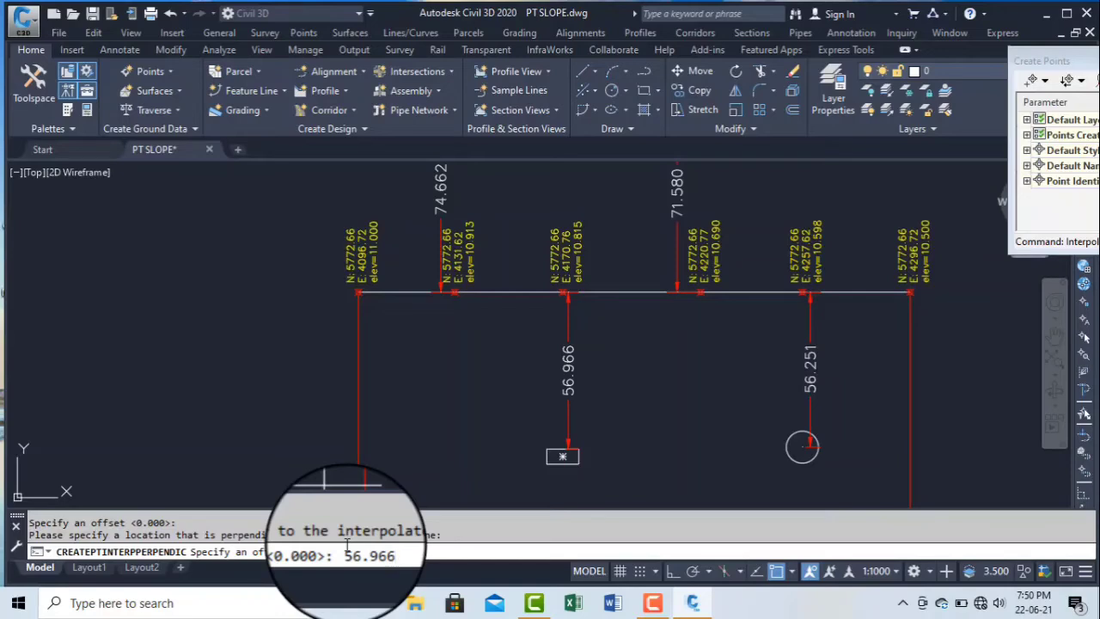
key(Return)
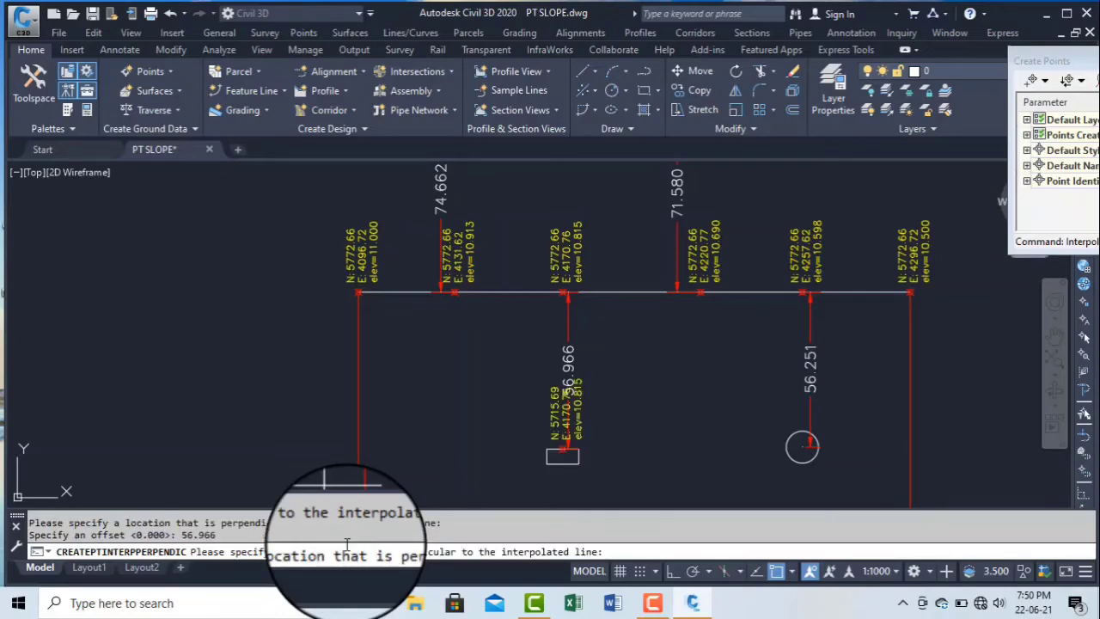
- Create an interpolated point at the upper rectangle, in line with its edge midpoint, using an offset of -71.58 from the baseline
middle_drag(637, 378, 605, 505)
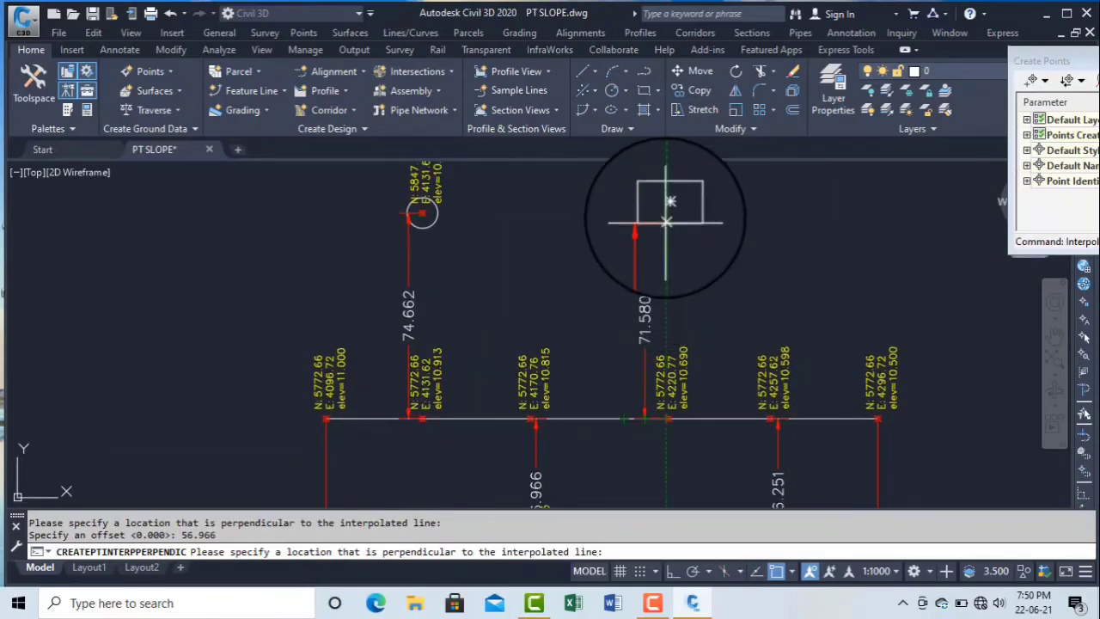
middle_drag(669, 213, 656, 272)
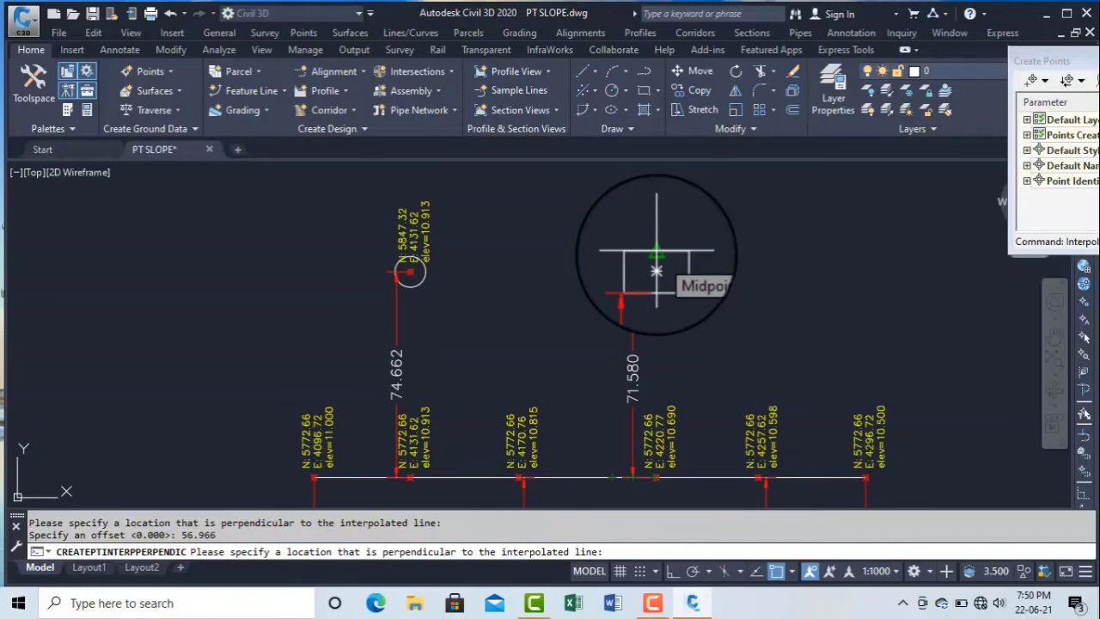
click(656, 272)
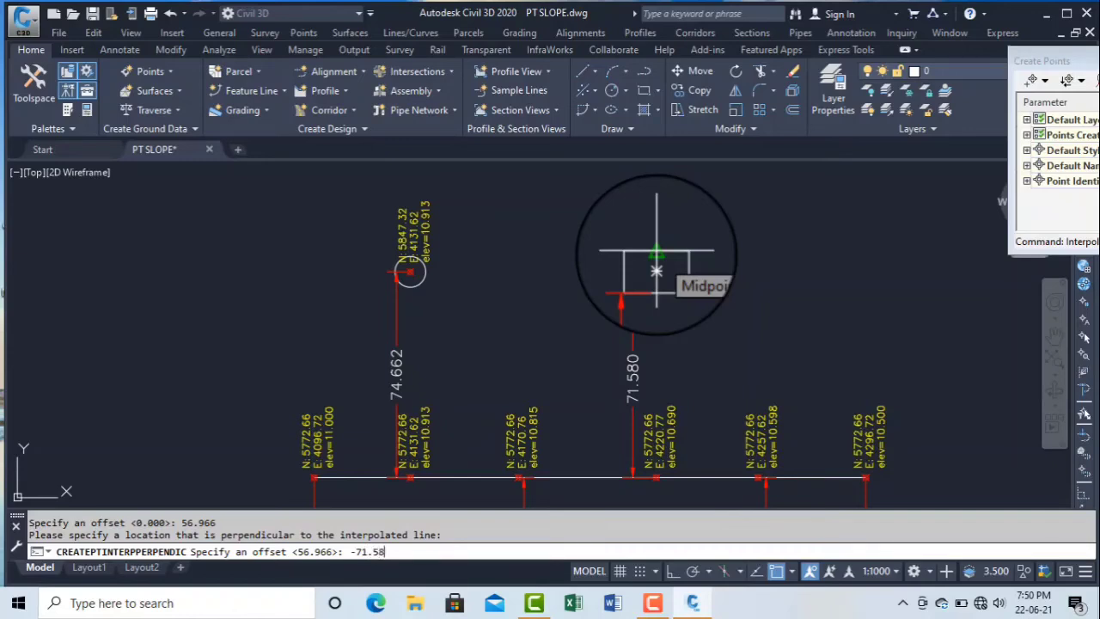
key(Return)
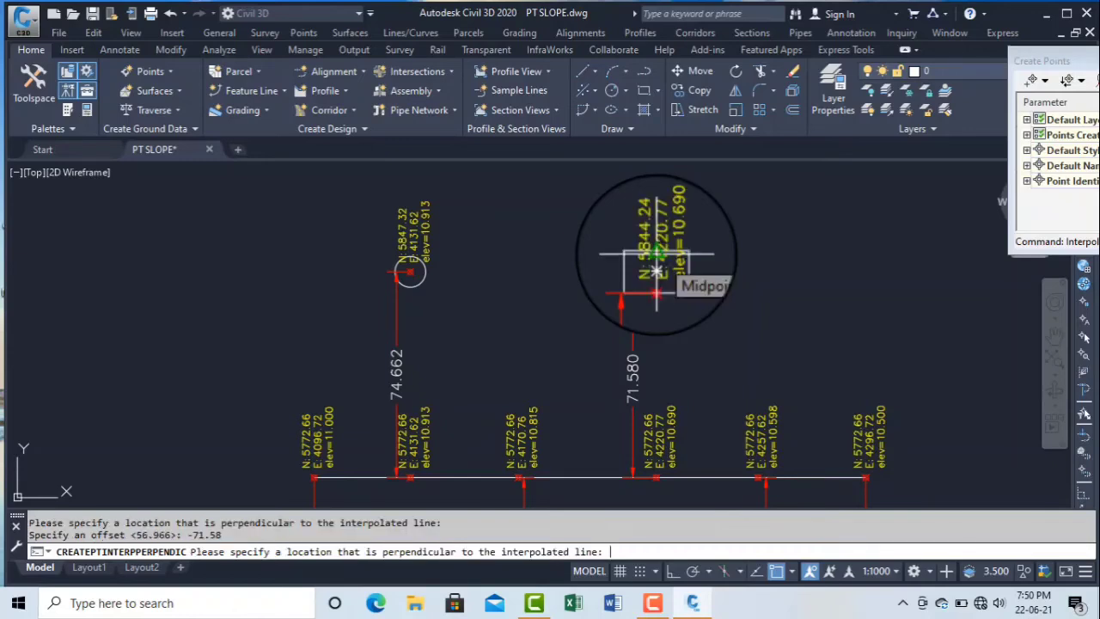
scroll(656, 309, up, 4)
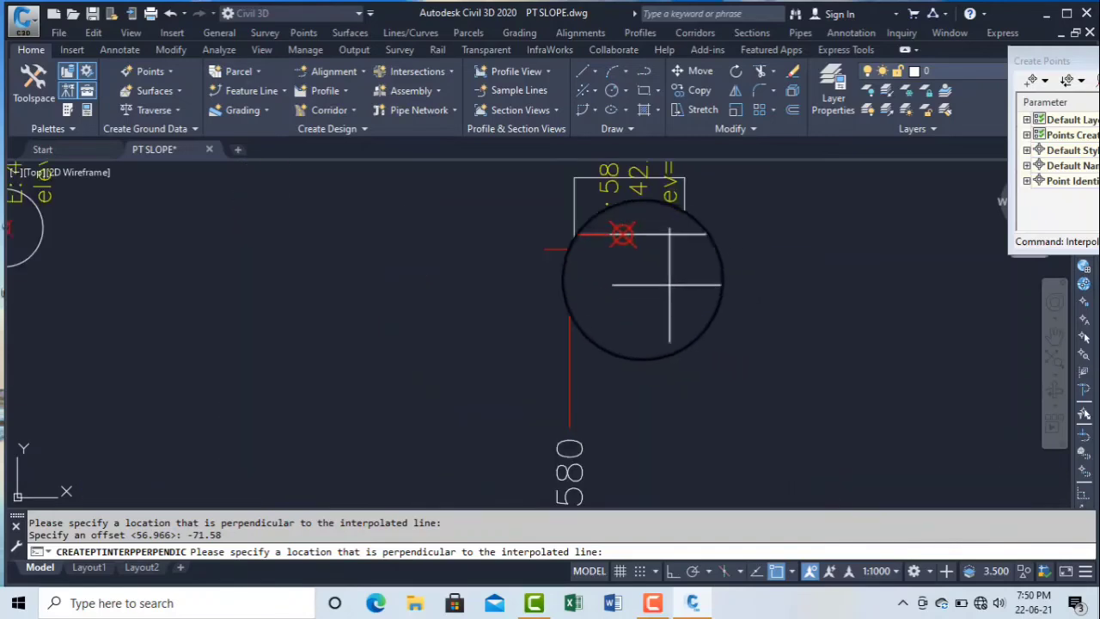
scroll(581, 259, down, 4)
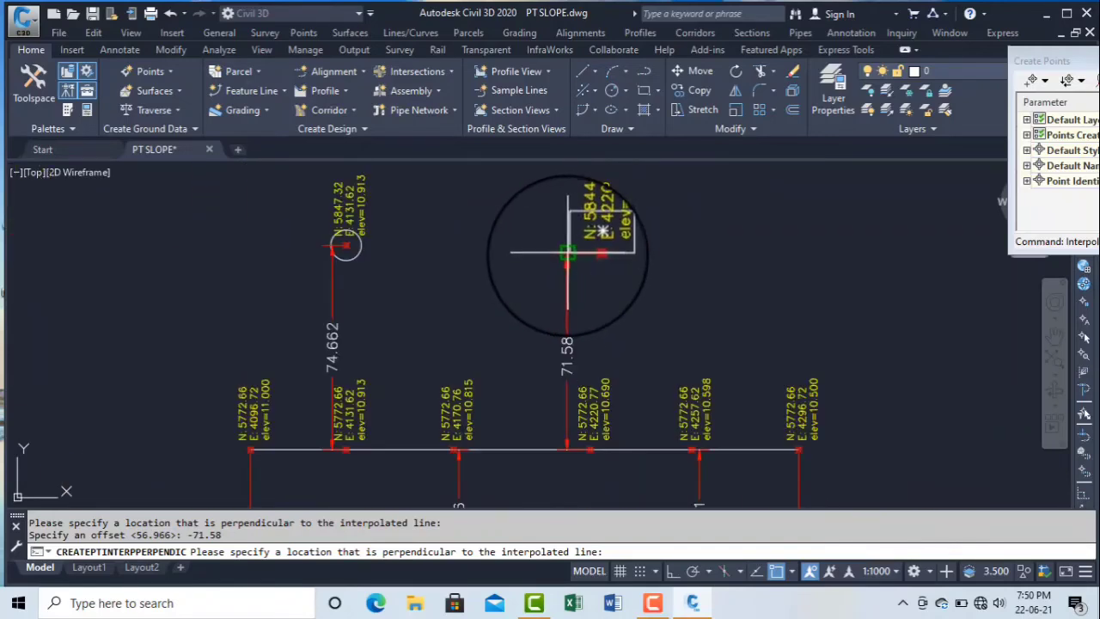
scroll(592, 245, up, 5)
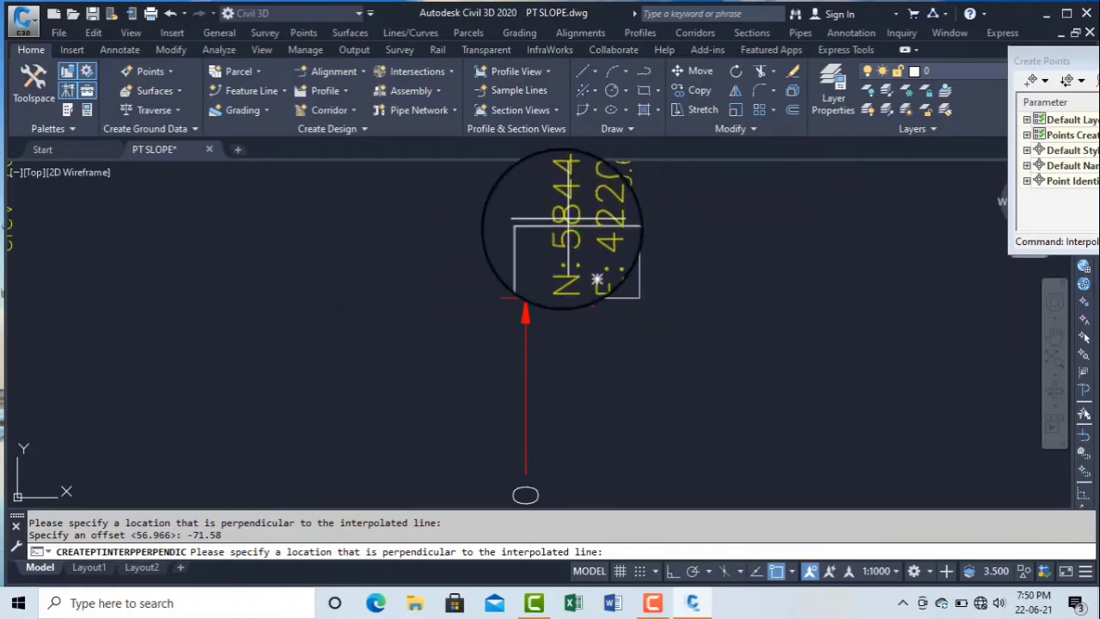
scroll(567, 223, down, 4)
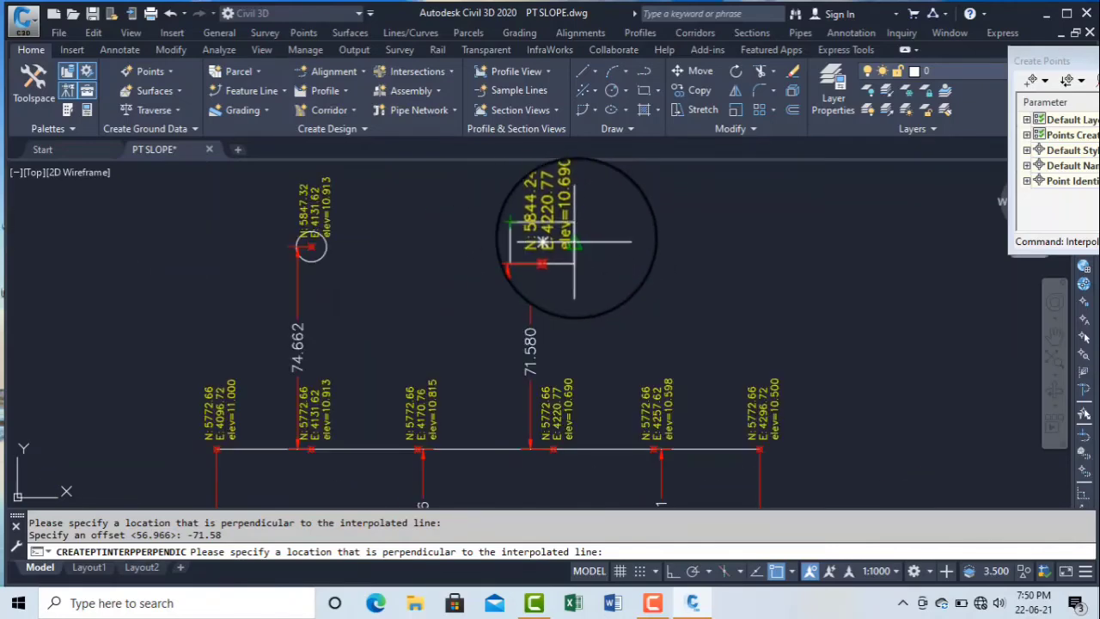
- Create an interpolated point at the lower circle's centre using an offset of 56.251 from the baseline
scroll(575, 248, down, 2)
middle_drag(601, 484, 609, 378)
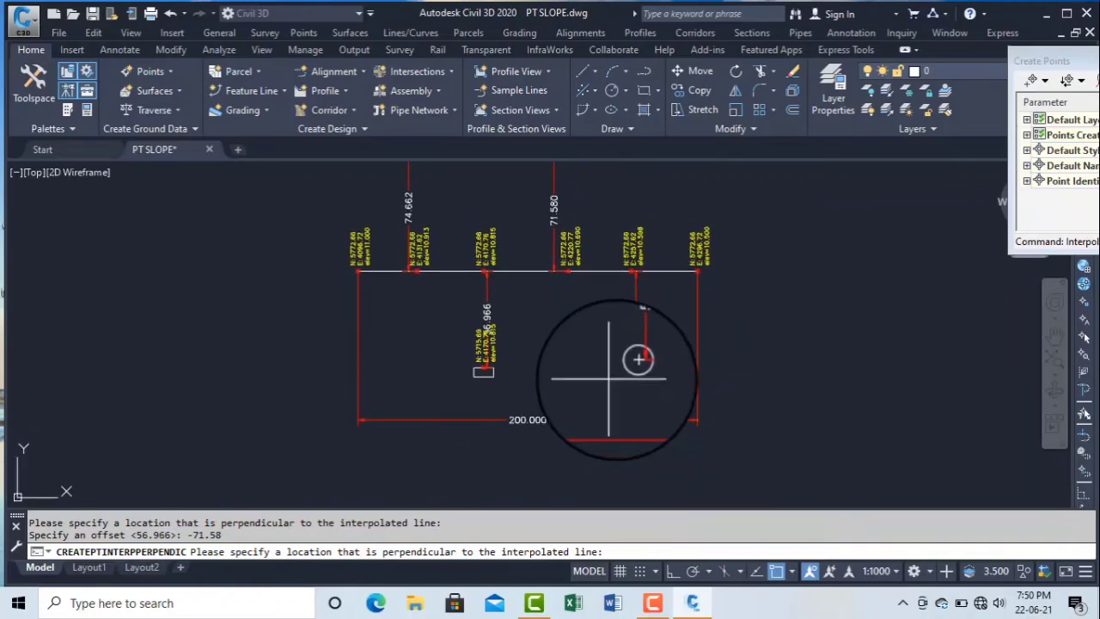
scroll(633, 380, up, 6)
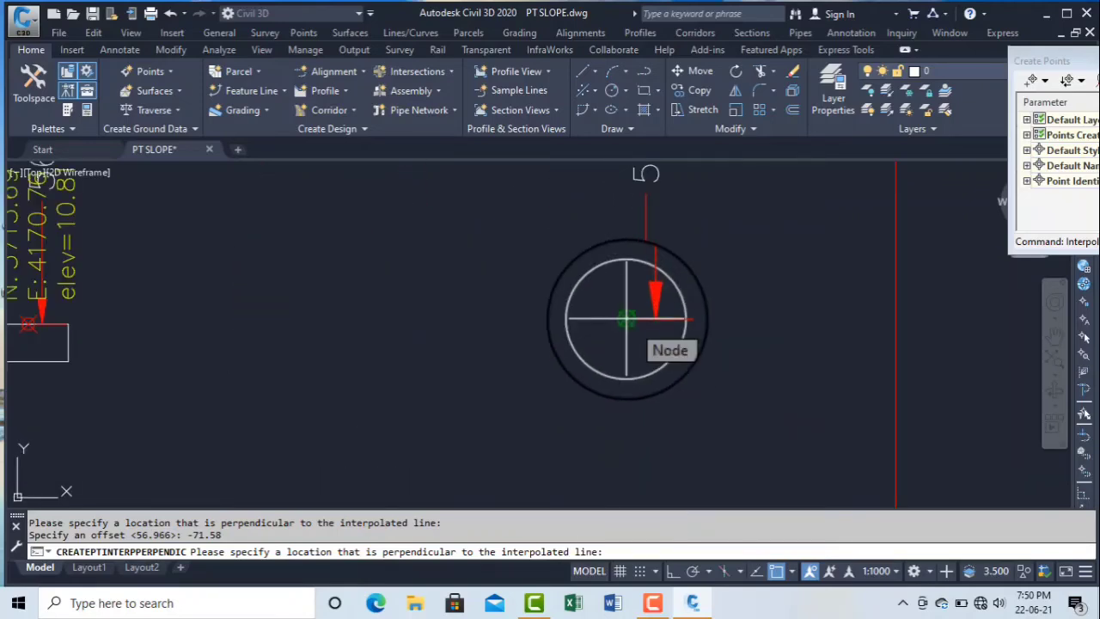
click(626, 319)
scroll(636, 361, down, 4)
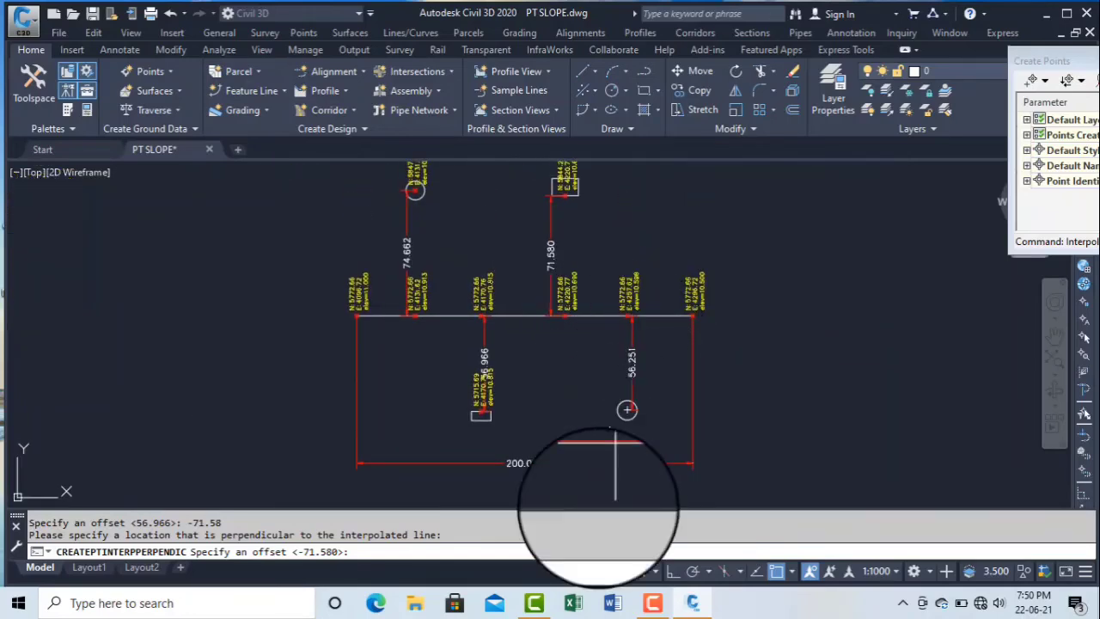
scroll(590, 393, up, 3)
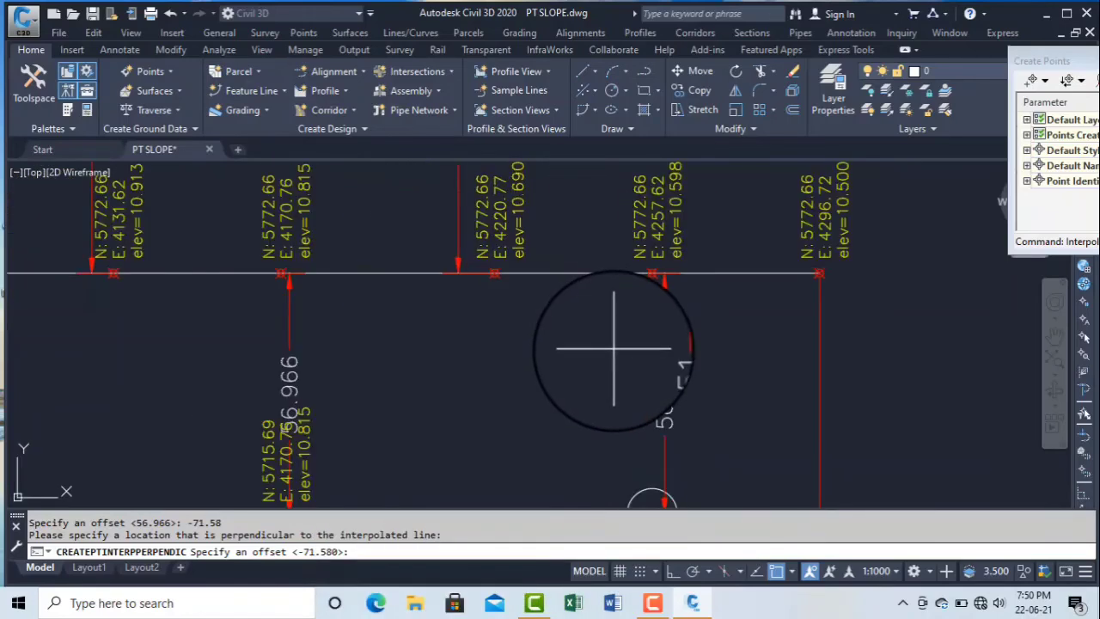
scroll(589, 392, down, 3)
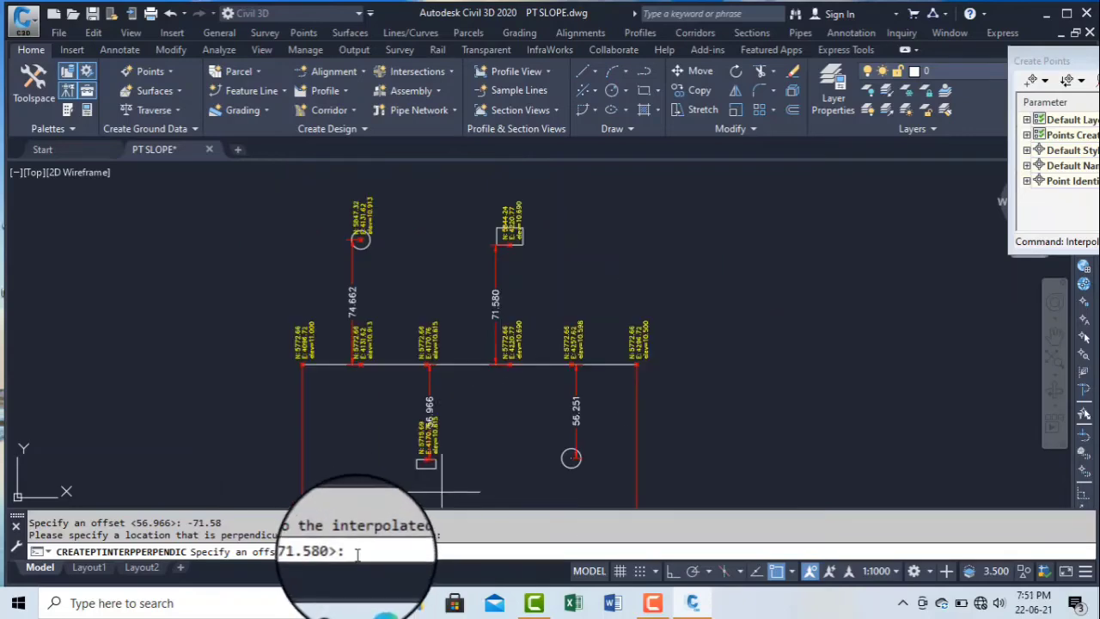
scroll(574, 387, down, 2)
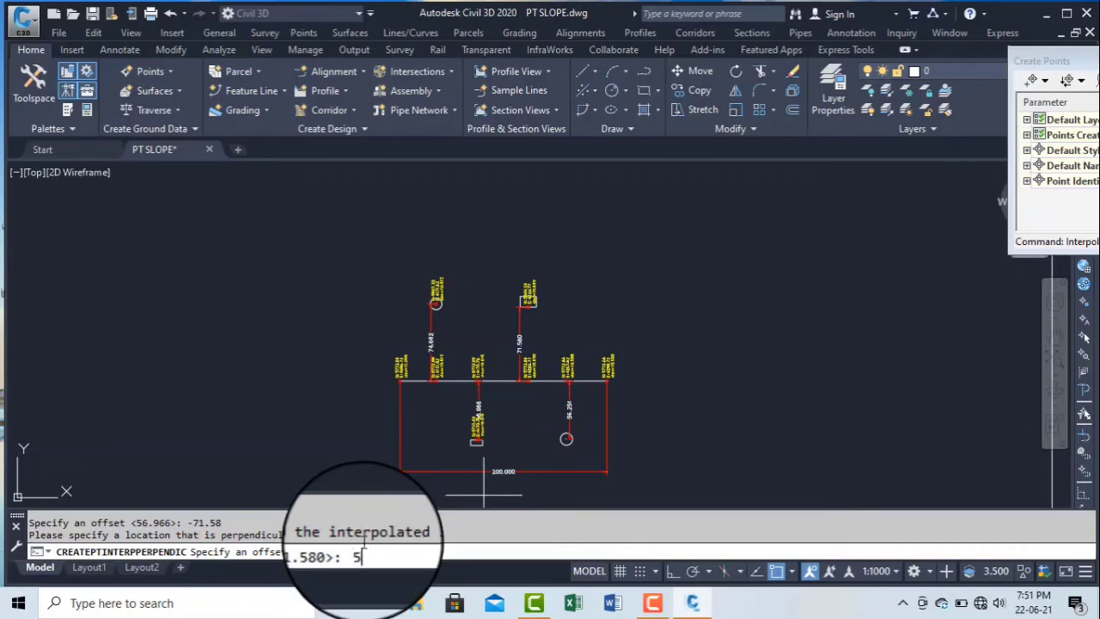
key(Return)
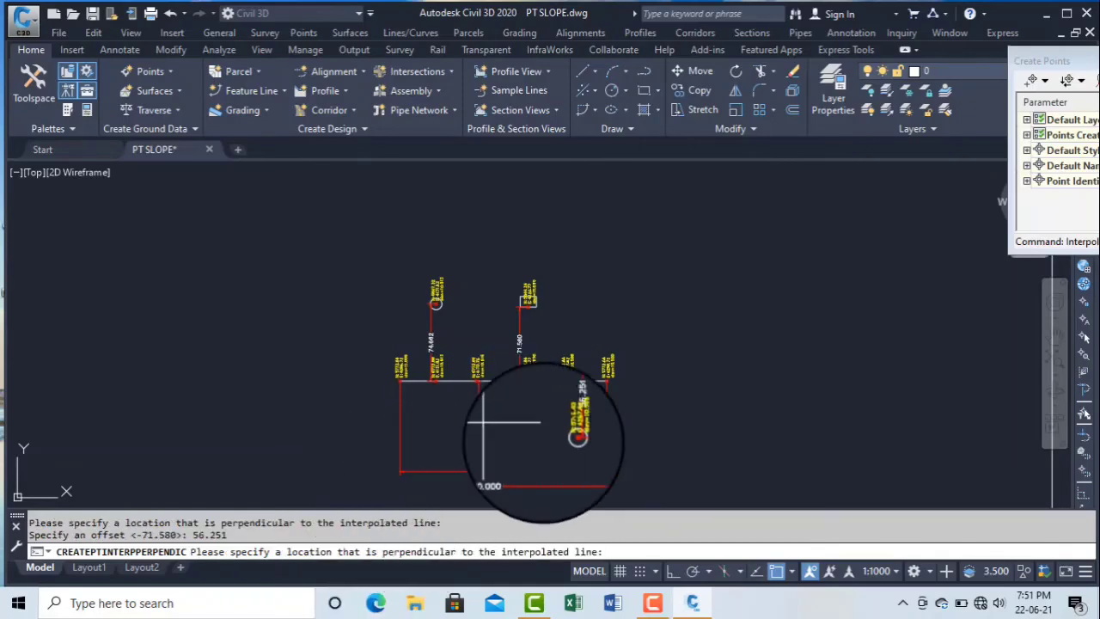
scroll(558, 421, up, 5)
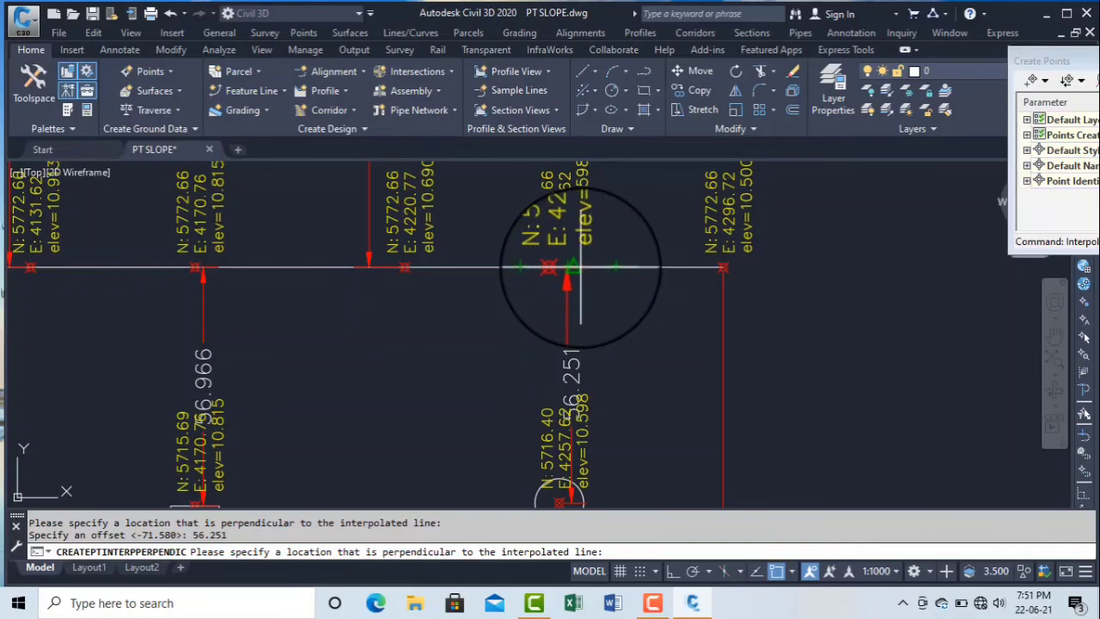
- Examine the coordinate and elevation labels of the interpolated points along the baseline and at the offset rectangles and circles
scroll(570, 266, down, 4)
scroll(573, 349, up, 4)
scroll(574, 347, up, 1)
scroll(575, 378, down, 5)
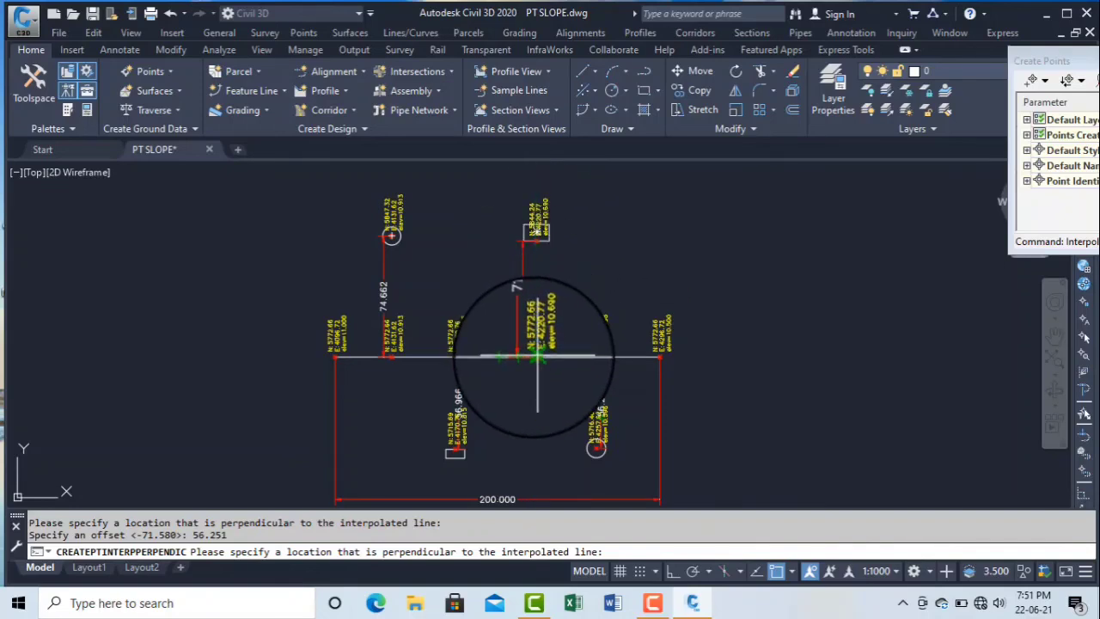
scroll(537, 357, up, 6)
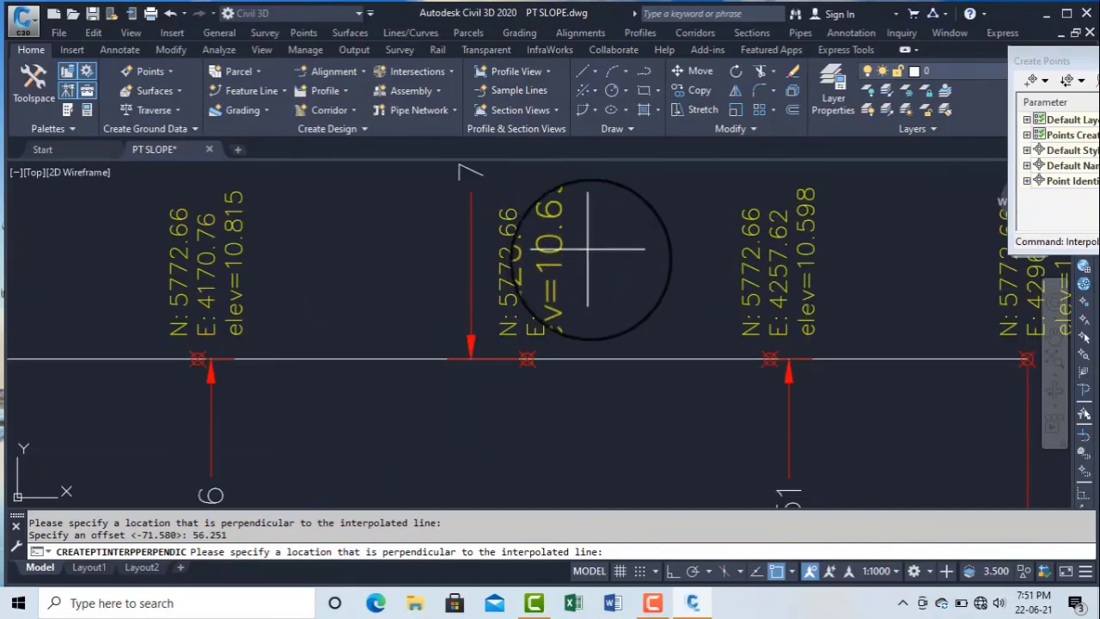
scroll(591, 266, down, 4)
middle_drag(585, 272, 580, 421)
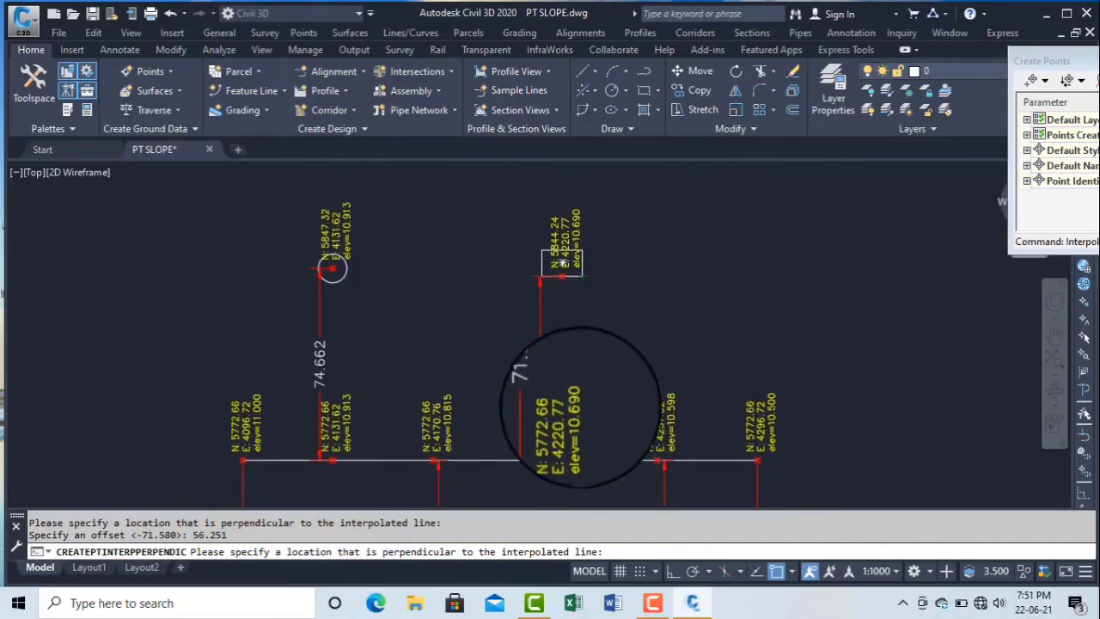
scroll(573, 263, up, 4)
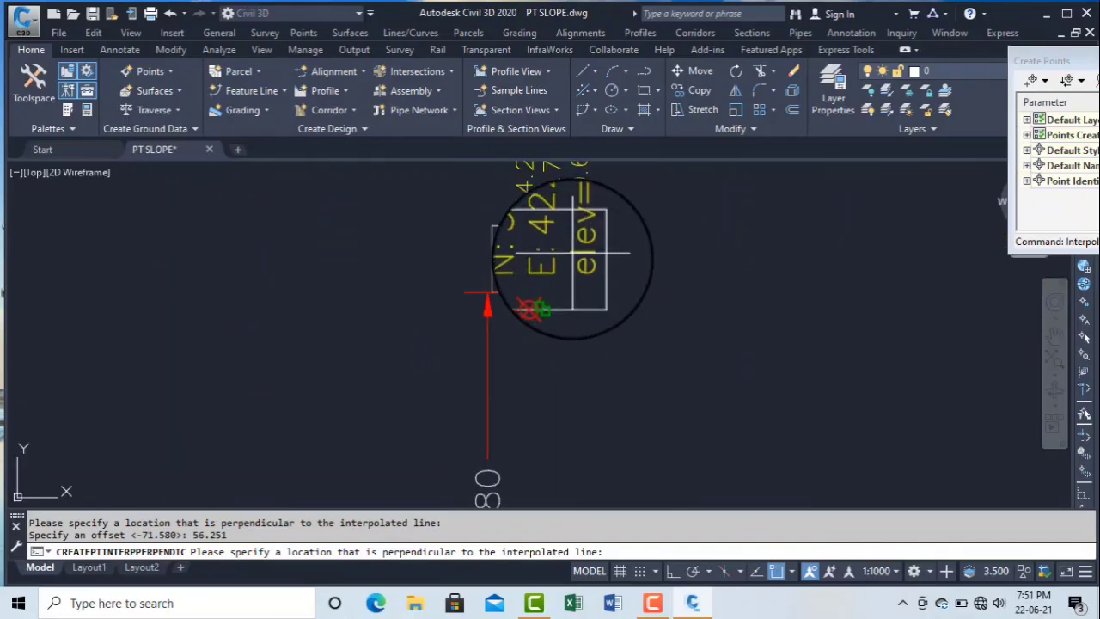
scroll(573, 253, down, 2)
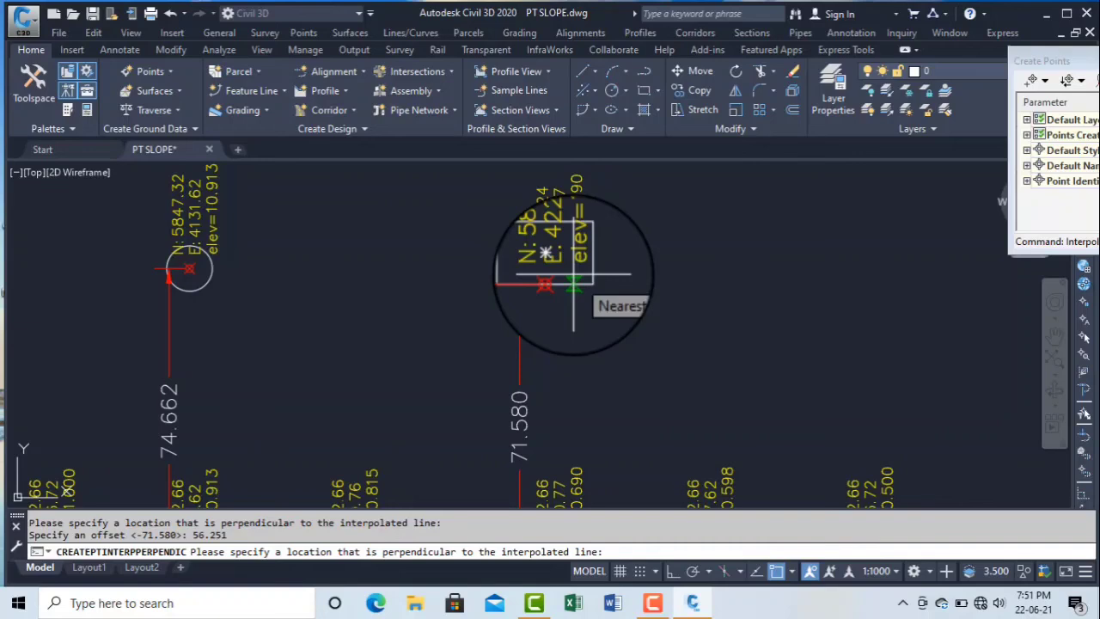
scroll(573, 274, down, 4)
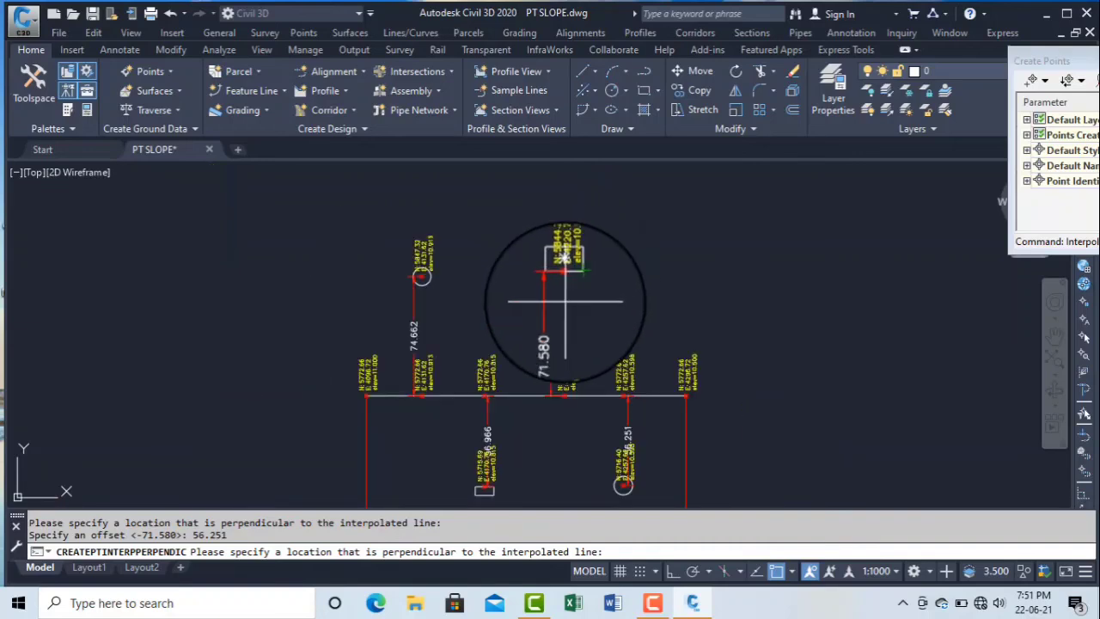